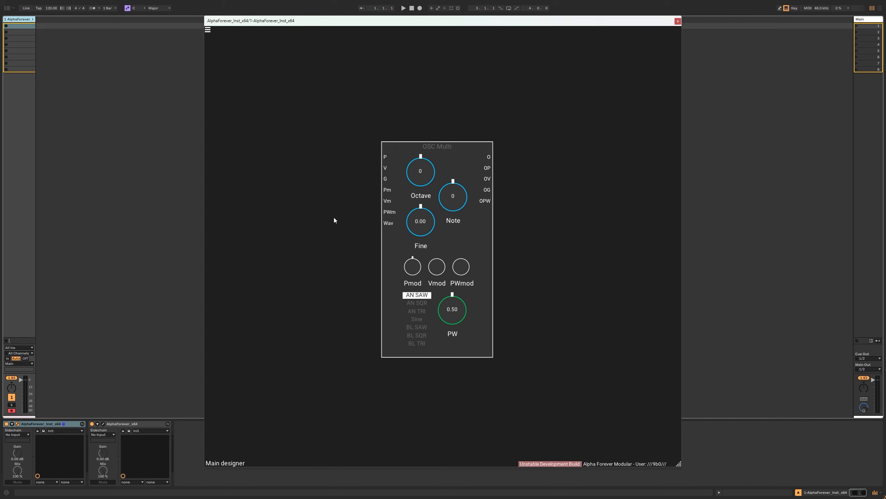
- Create a constant of 1 on the OSC Multi's V input and place it beneath the oscillator
click(334, 220)
scroll(330, 201, up, 3)
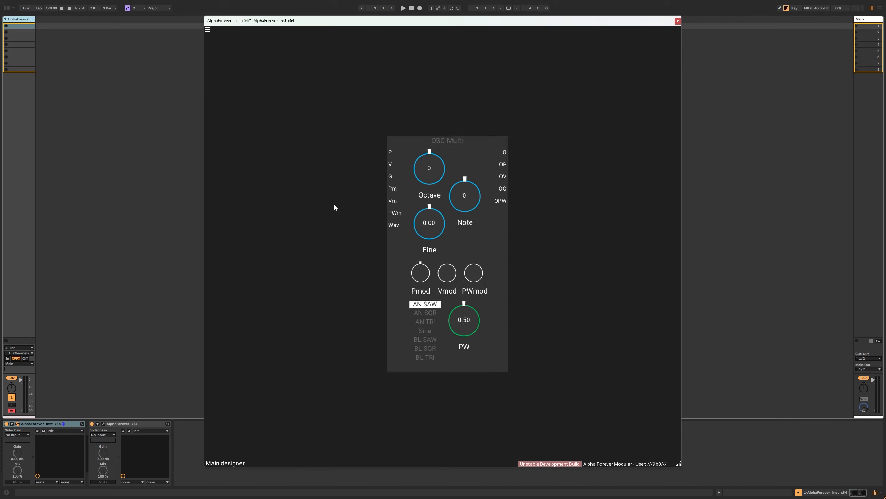
double_click(427, 149)
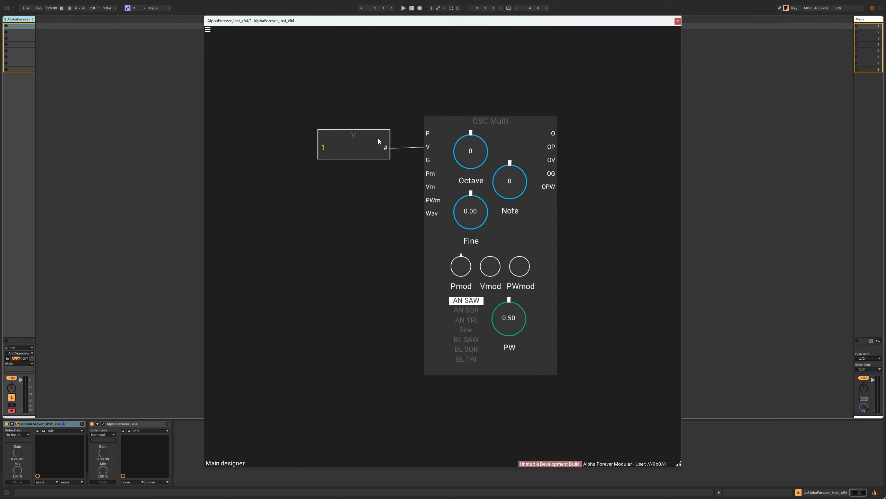
drag(378, 139, 487, 386)
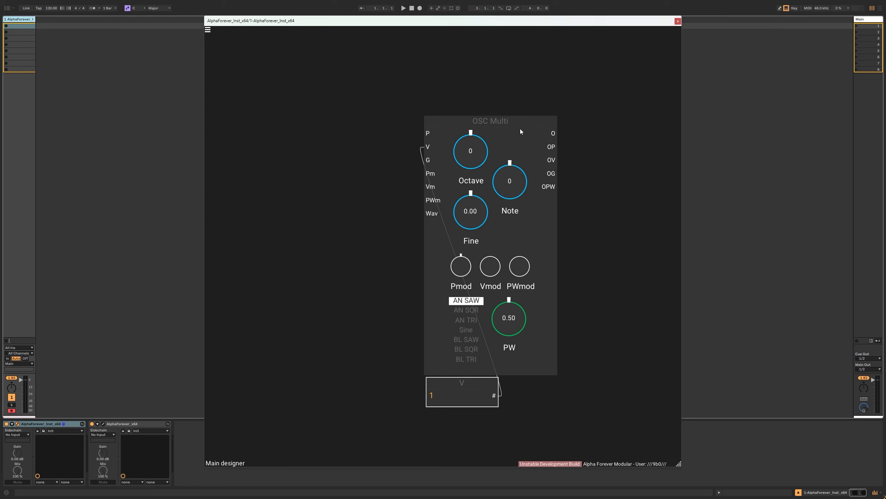
- Add a Midi Note module beside the oscillator and connect its P output to the OSC Multi's P input
right_click(260, 128)
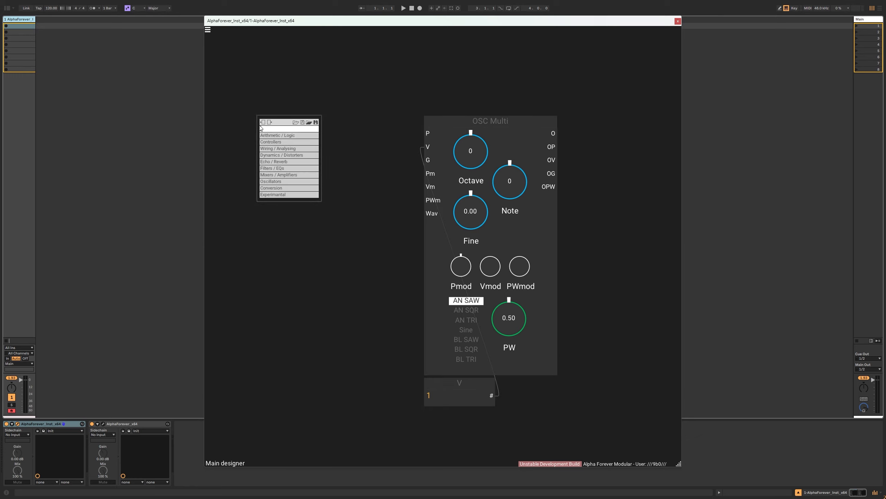
text(midi)
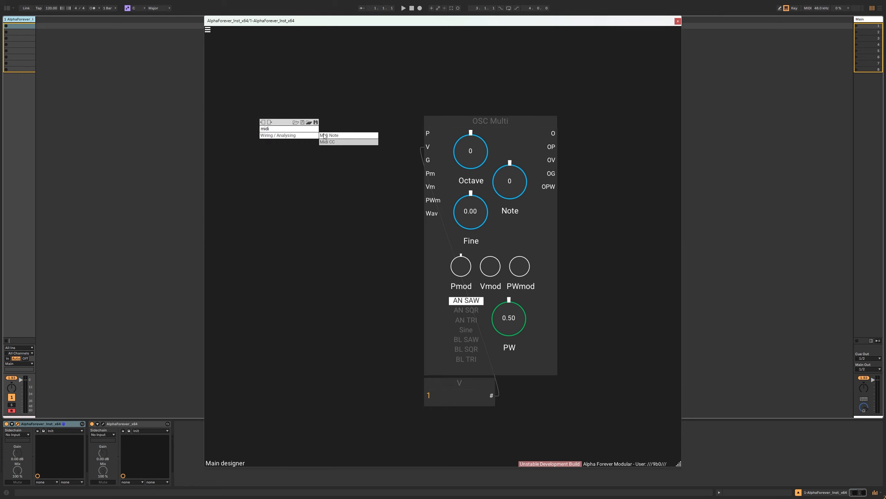
click(324, 135)
drag(302, 125, 429, 134)
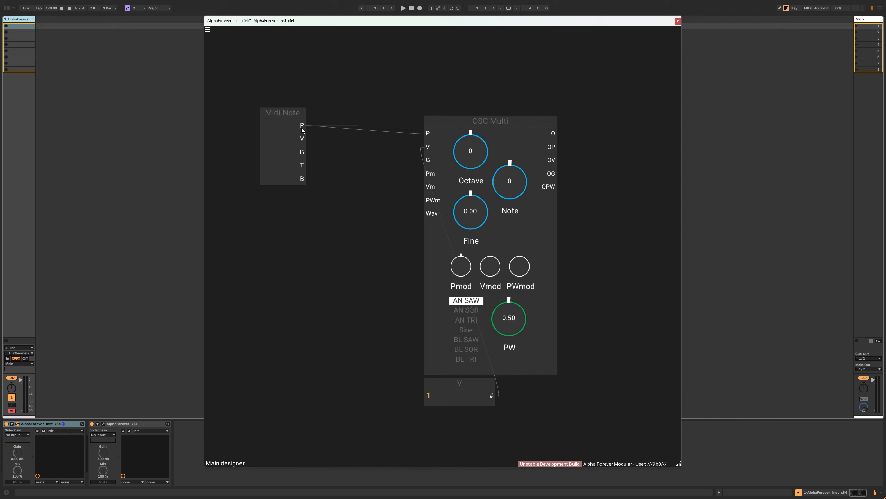
drag(372, 134, 297, 138)
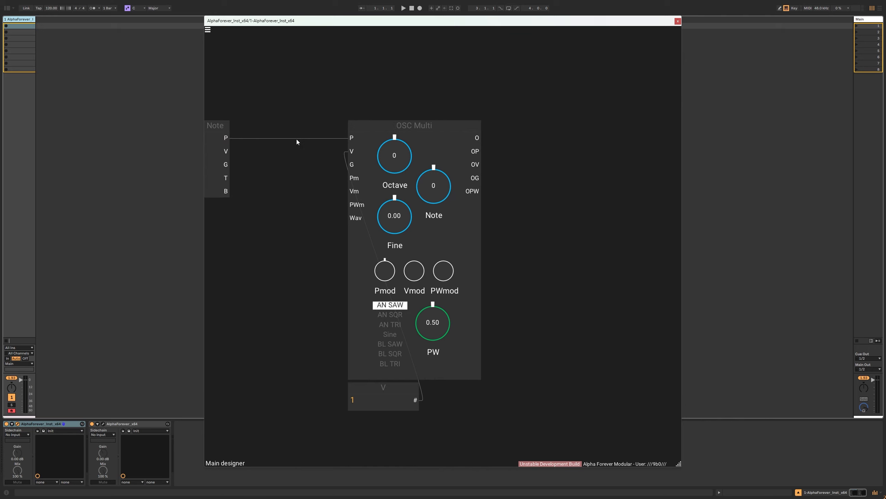
drag(222, 124, 265, 127)
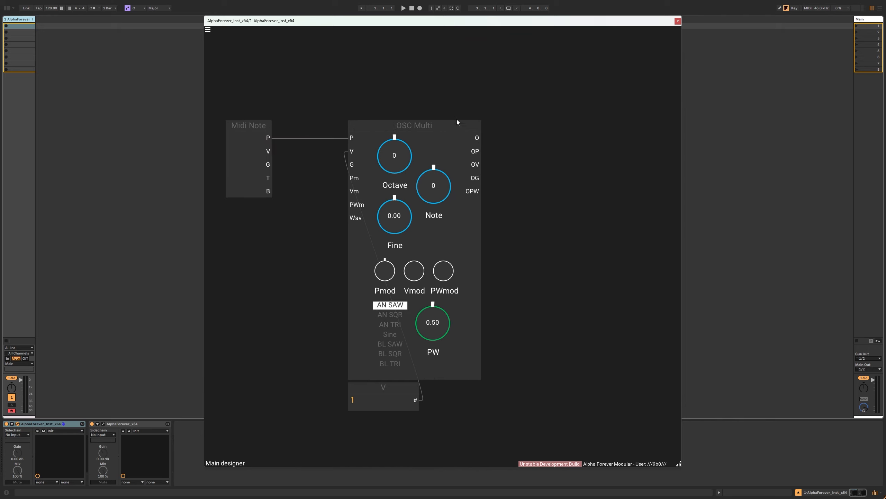
- Add a Gain Lin module fed on In1 and In2 by the OSC Multi's O output through a Con module
right_click(476, 138)
text(gai)
click(539, 148)
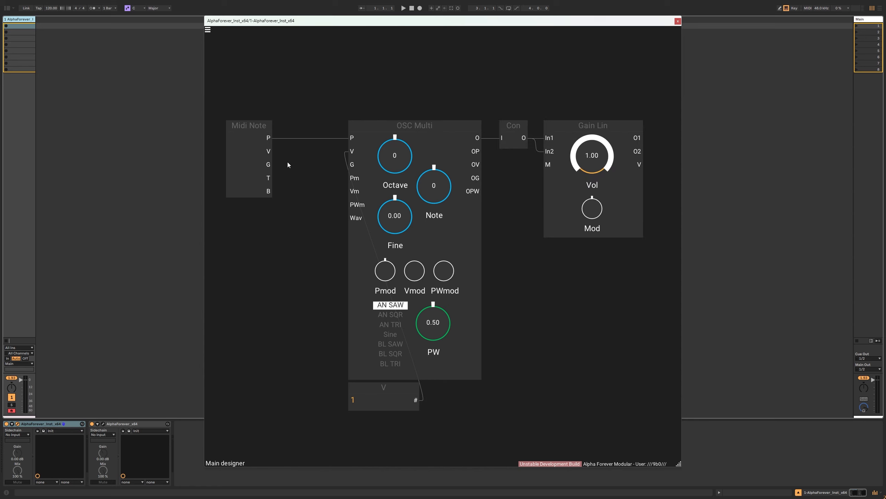
- Connect Midi Note's G output to Gain Lin's M input, set Vol to 0.00 and raise Mod slightly
drag(269, 165, 550, 166)
drag(605, 156, 608, 168)
drag(596, 215, 597, 210)
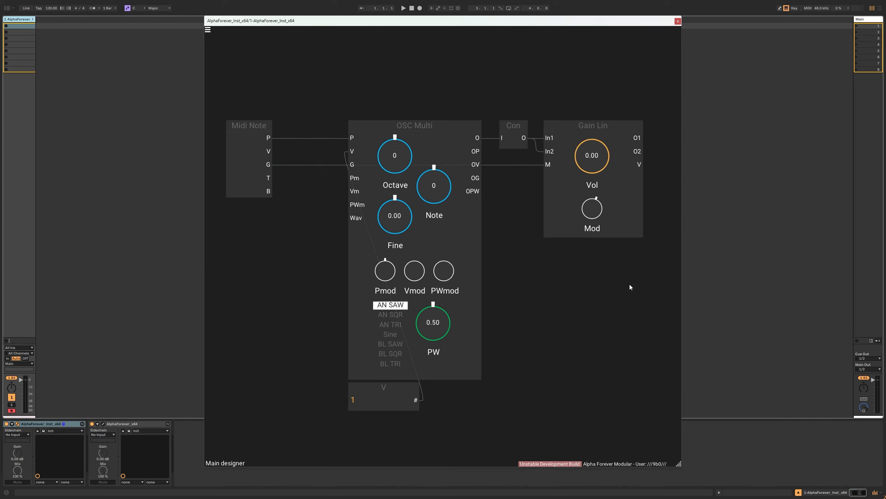
- Create output modules for Gain Lin's O1 and O2 and arrange them beside the module
drag(630, 285, 519, 273)
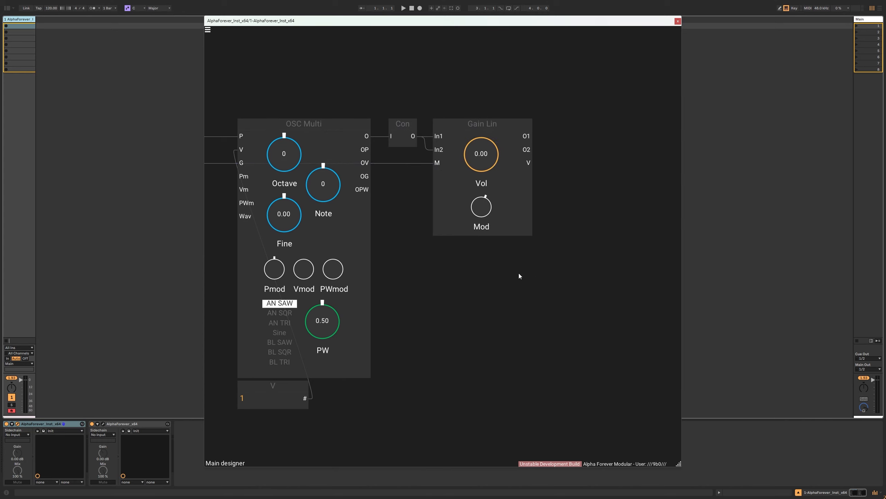
click(526, 140)
click(526, 153)
drag(599, 140, 652, 141)
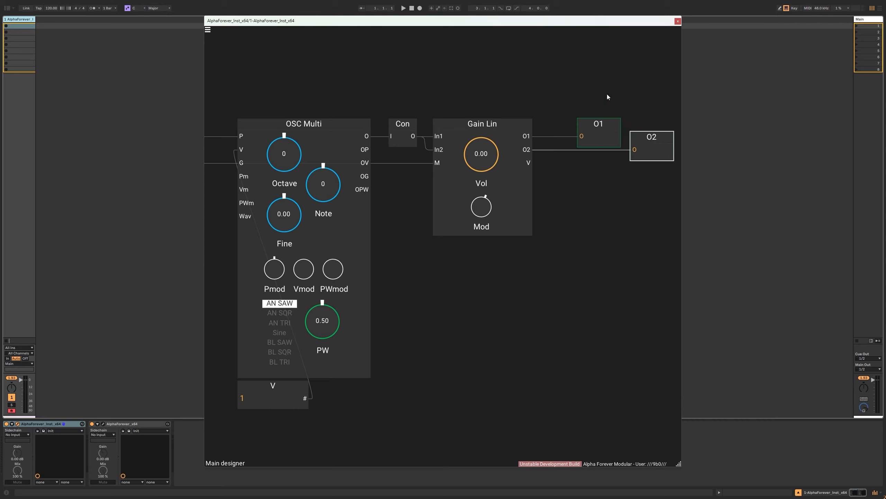
click(607, 97)
drag(560, 110, 682, 180)
drag(590, 123, 561, 122)
- Fine-tune the Mod amount of the Gain Lin module slightly upward
drag(443, 98, 535, 114)
scroll(581, 111, down, 2)
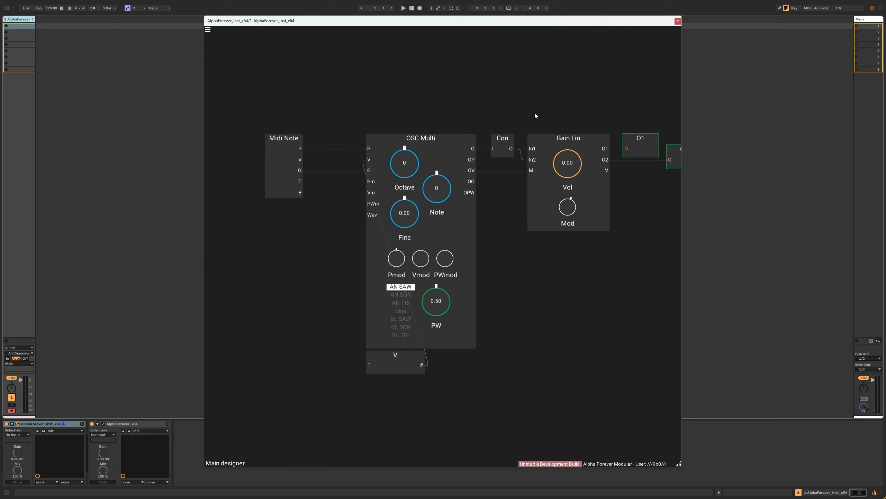
drag(568, 204, 570, 195)
scroll(311, 111, down, 5)
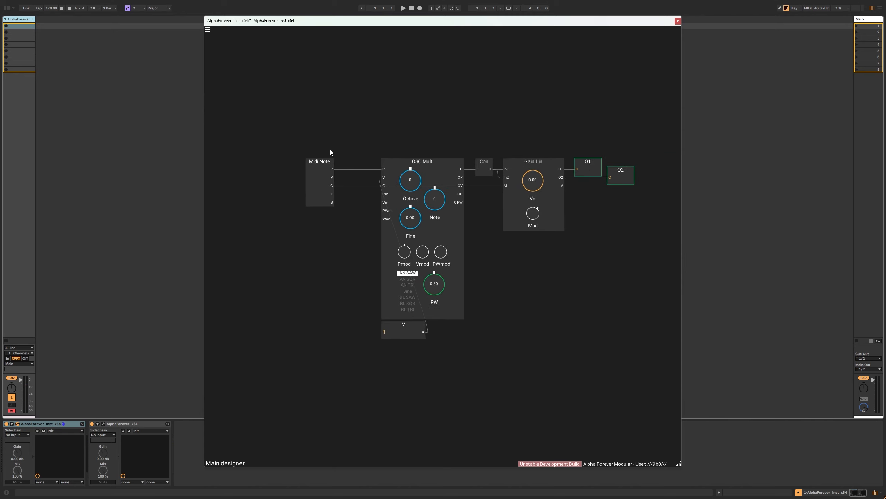
- Move Midi Note further away from the oscillator and add a Designer module named Legato below it
drag(322, 161, 227, 162)
drag(299, 155, 340, 156)
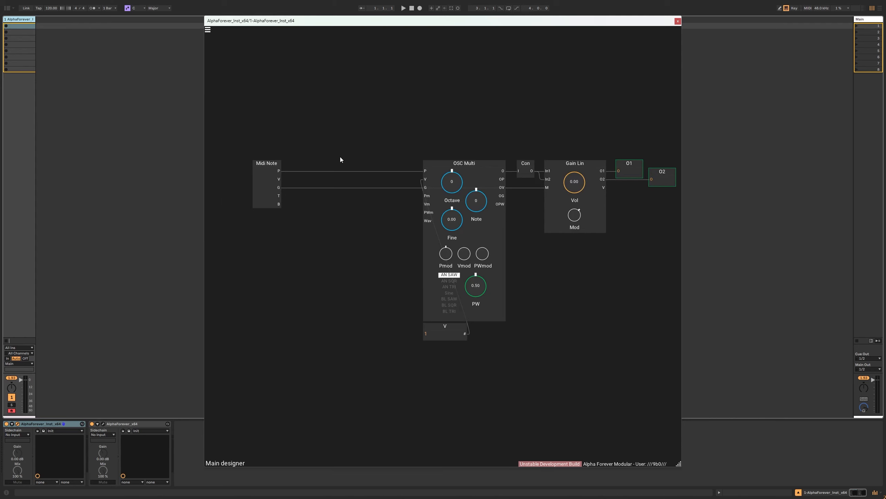
scroll(354, 153, up, 4)
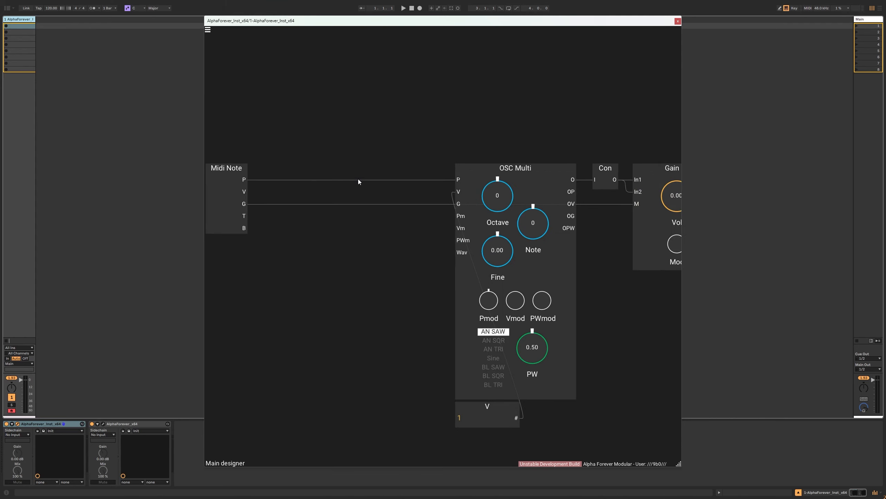
drag(371, 184, 478, 174)
right_click(334, 278)
text(des)
click(412, 295)
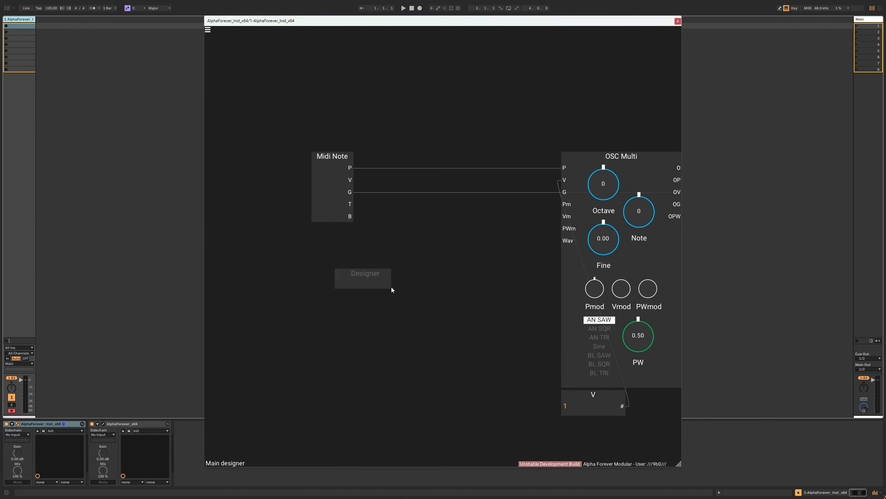
double_click(365, 274)
text(Legato)
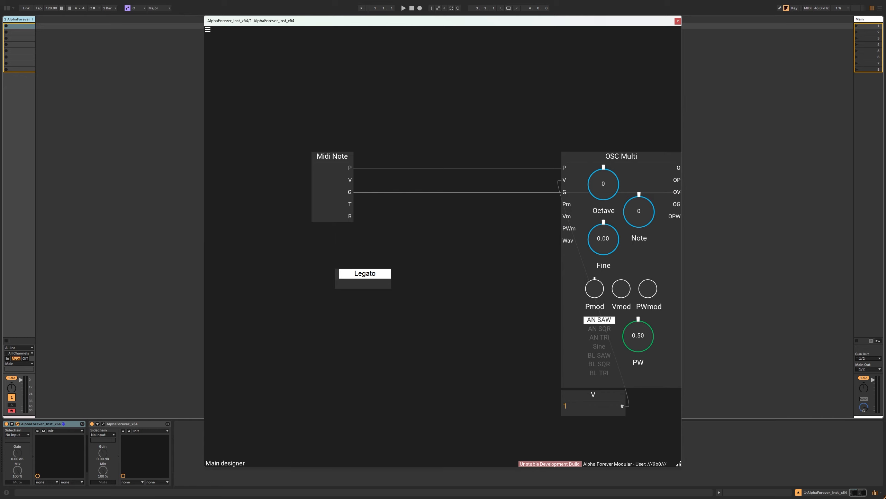
click(324, 317)
- Open the Legato designer and add an In module named P
double_click(354, 281)
right_click(320, 229)
mouse_move(328, 220)
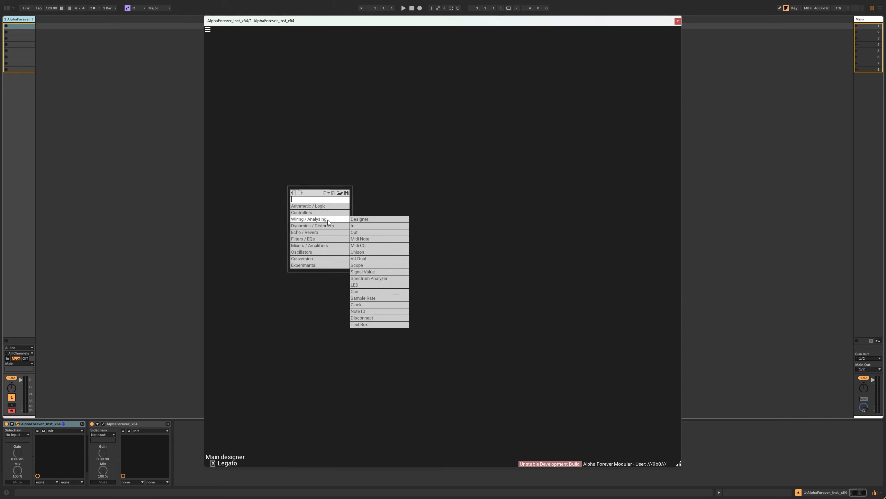
click(367, 226)
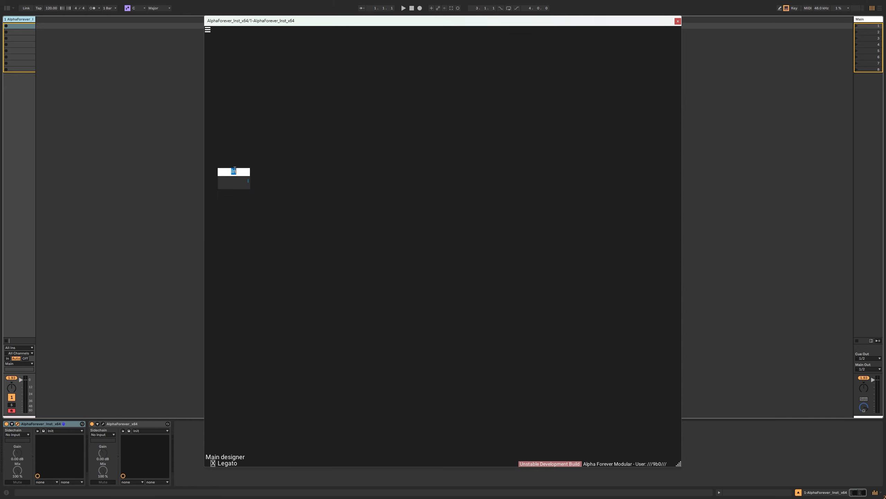
text(P)
drag(255, 194, 396, 217)
scroll(402, 230, up, 6)
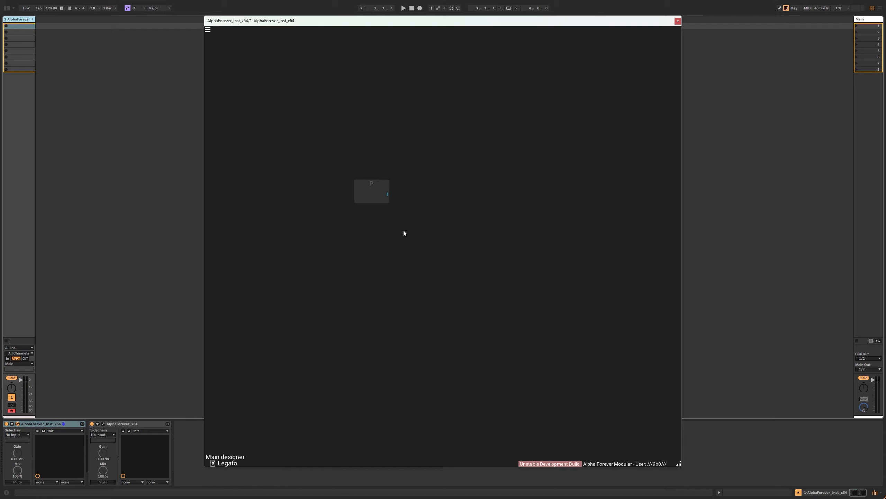
- Add an Env. follower Modulated module with its In connected to the P input module
drag(384, 176, 341, 206)
right_click(341, 208)
text(env)
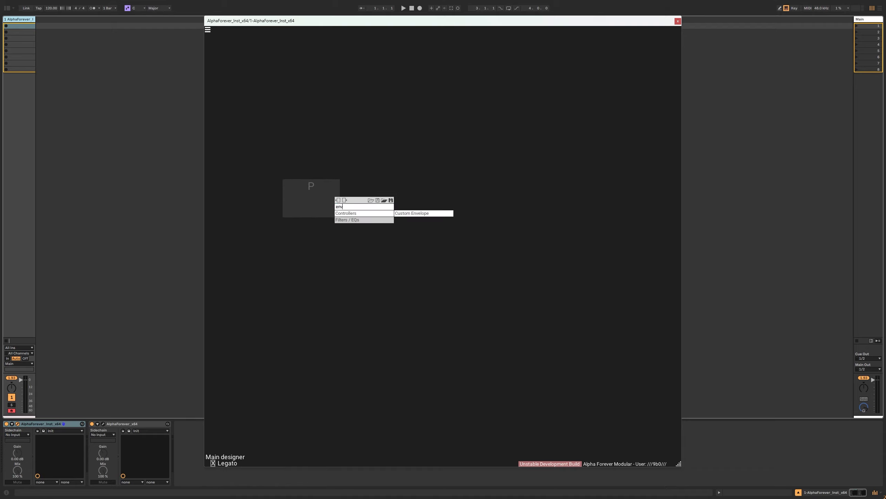
mouse_move(365, 219)
click(410, 225)
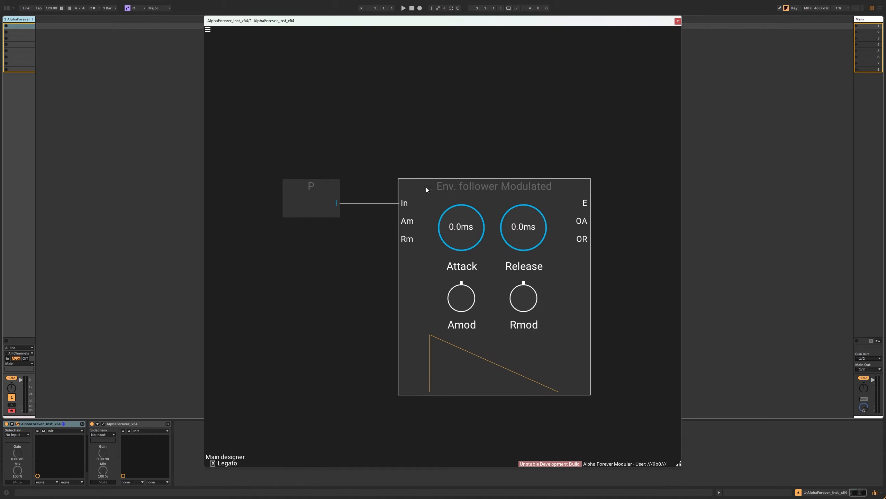
- Turn the envelope follower's Amod and Rmod knobs up to their maximum
scroll(375, 236, up, 3)
drag(409, 231, 483, 244)
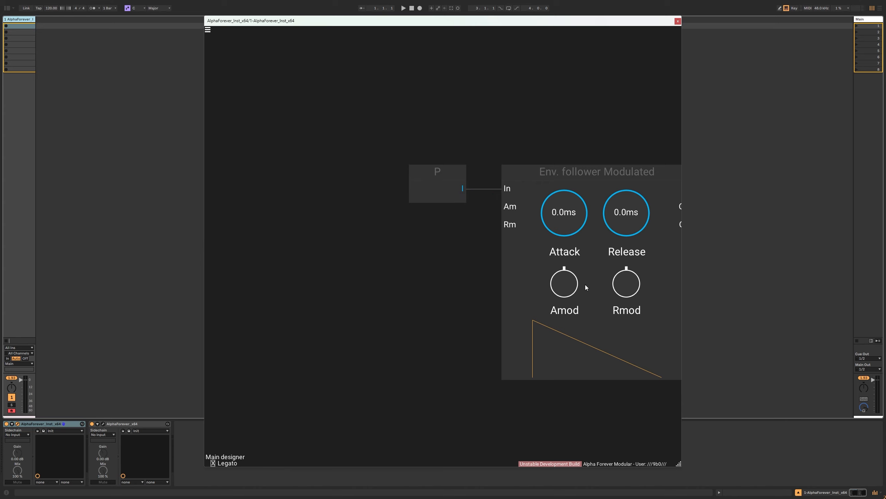
drag(571, 283, 576, 248)
drag(623, 283, 629, 246)
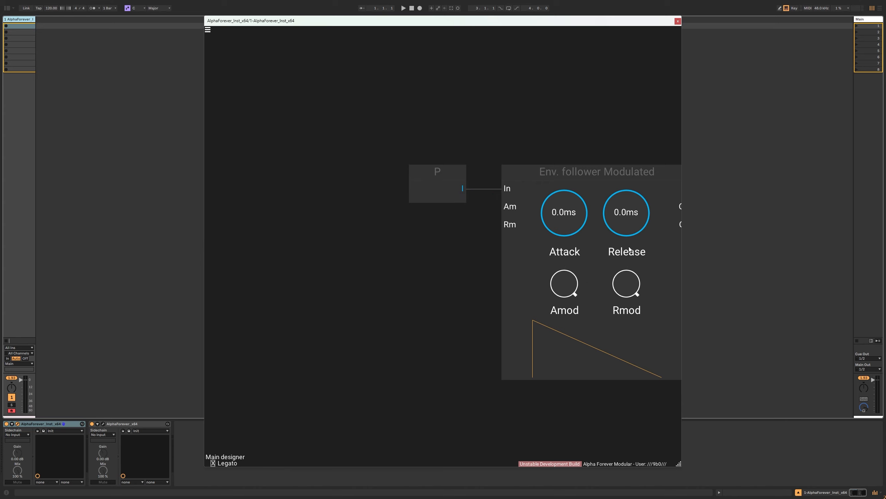
- Create a knob module on the envelope follower's Am input and connect its V output to Rm as well
click(510, 207)
drag(459, 187, 325, 146)
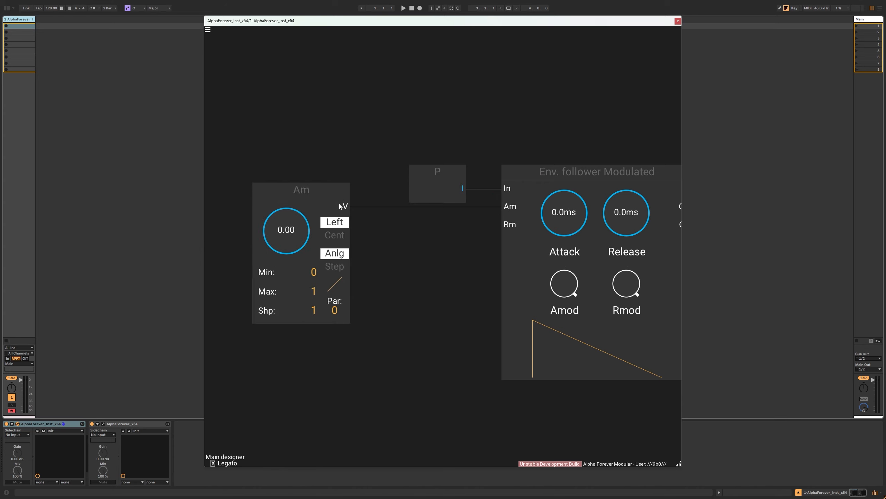
drag(340, 206, 511, 224)
- Set the Am knob's maximum to 2000 and turn the knob to about 560
mouse_move(288, 227)
mouse_down()
mouse_move(285, 206)
mouse_move(294, 212)
mouse_up()
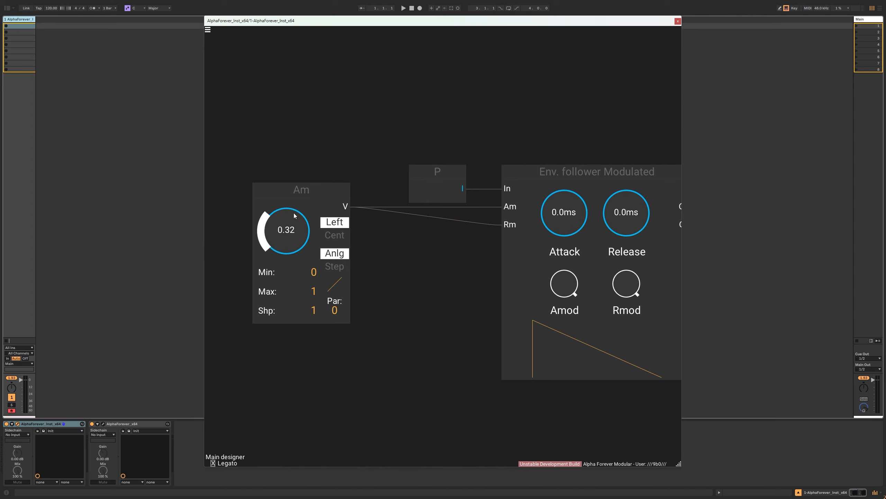
click(301, 293)
text(2000)
key(Return)
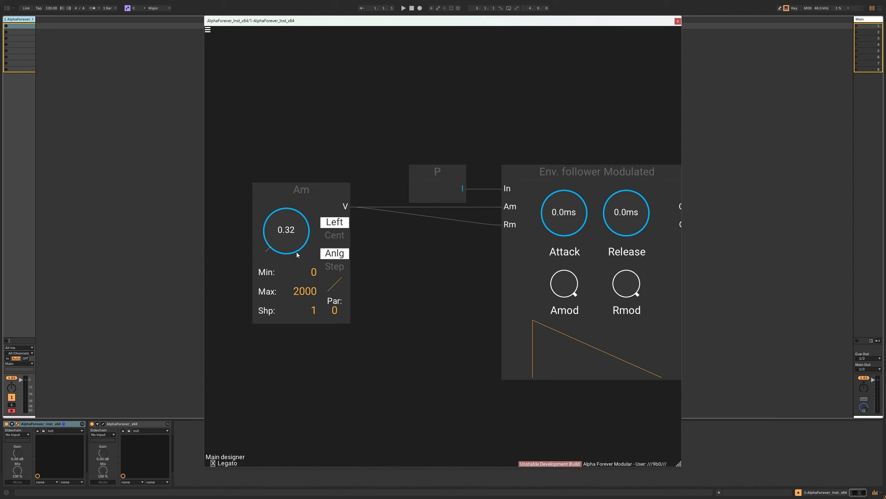
drag(297, 252, 298, 240)
- Route the Am knob through a Con module into Am and Rm, and move the knob away to make room
drag(301, 277, 398, 172)
scroll(489, 134, left, 3)
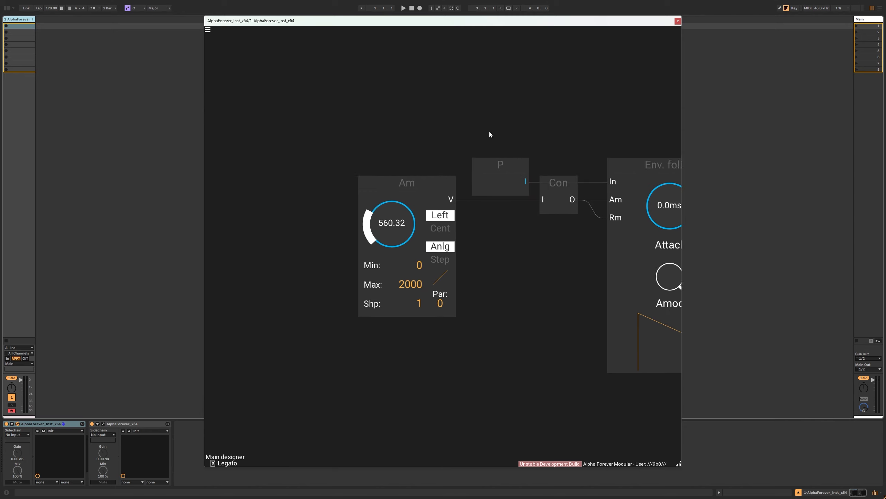
drag(451, 176, 311, 183)
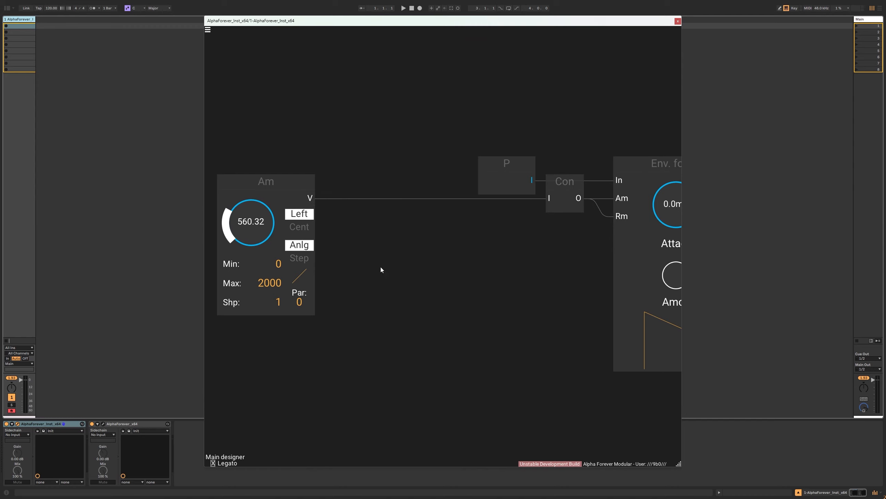
- Insert a Mul module between the Am knob and Con, and move the knob close to it
right_click(310, 197)
text(mul)
click(397, 207)
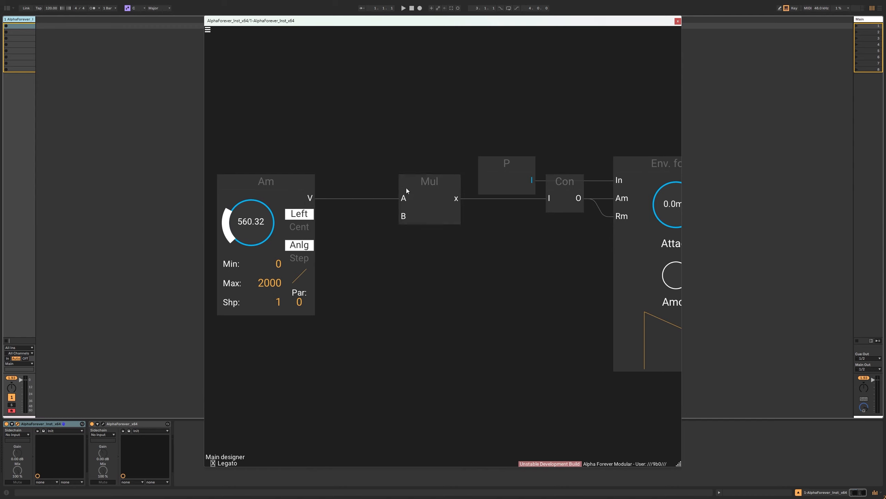
drag(305, 181, 362, 181)
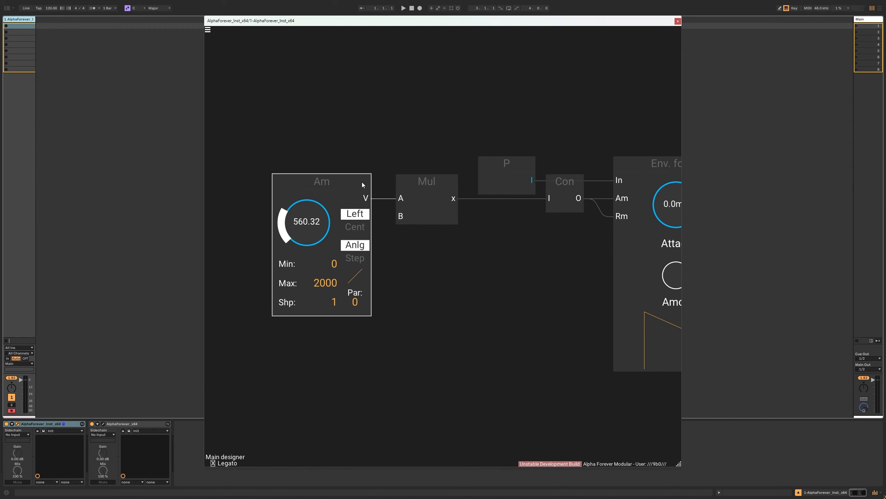
- Add an In module named G to Mul's B input and insert a Previous module between them
drag(399, 215, 332, 352)
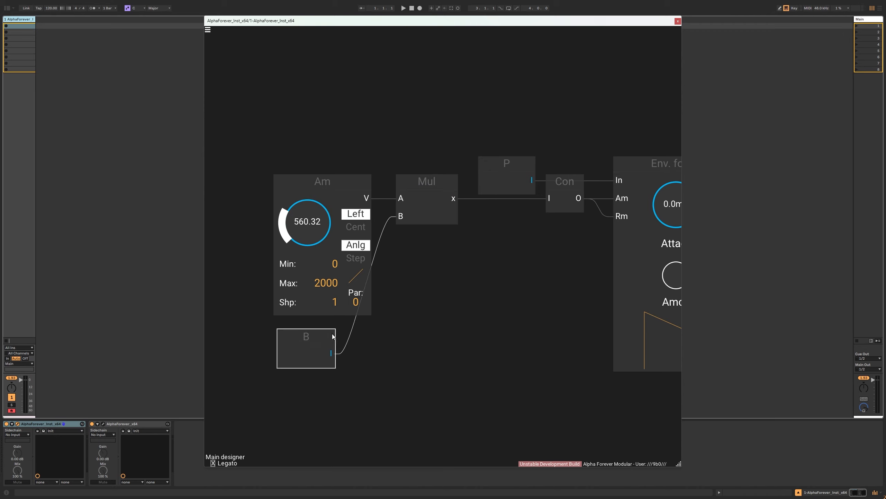
click(330, 351)
text(prev)
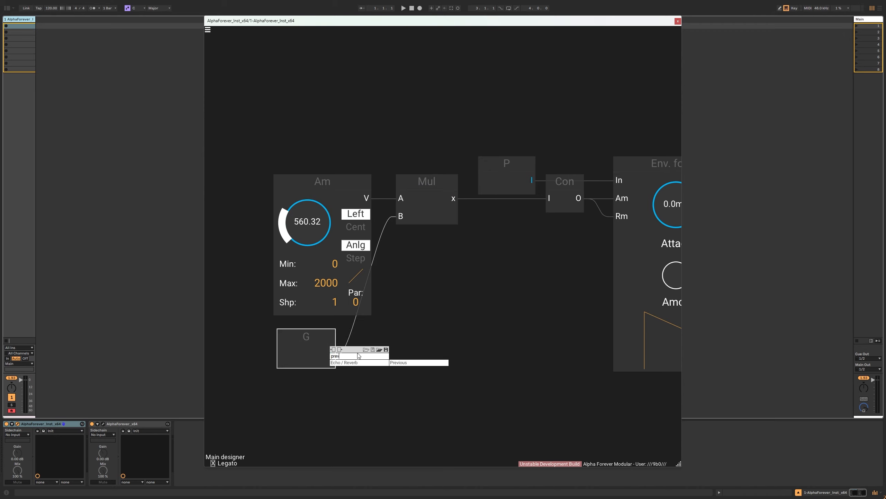
click(408, 363)
drag(438, 334, 351, 334)
click(317, 335)
click(430, 334)
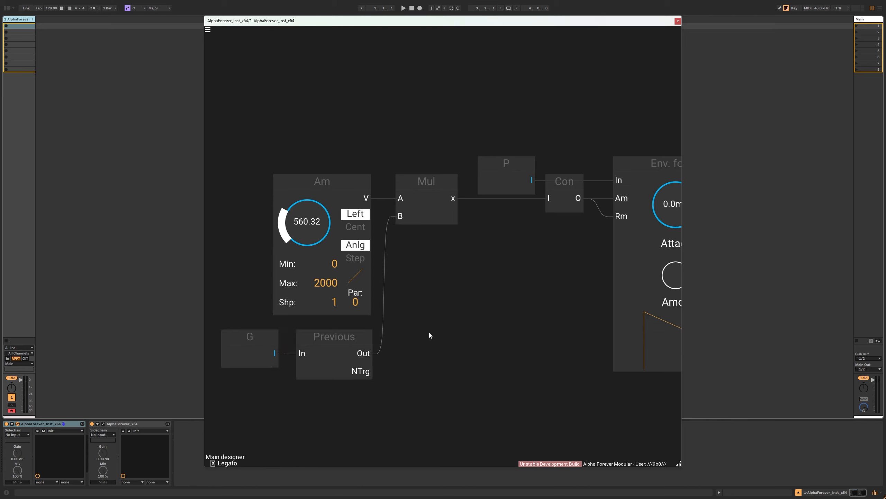
- Add an Env. follower fed by Env. follower Modulated's E, OA and OR outputs, placing it directly beside that module
scroll(400, 324, down, 2)
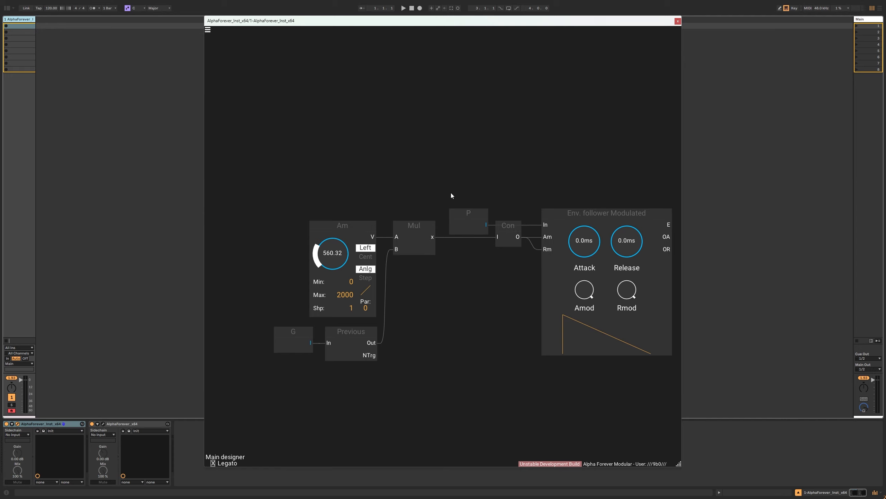
drag(537, 158, 376, 163)
click(508, 229)
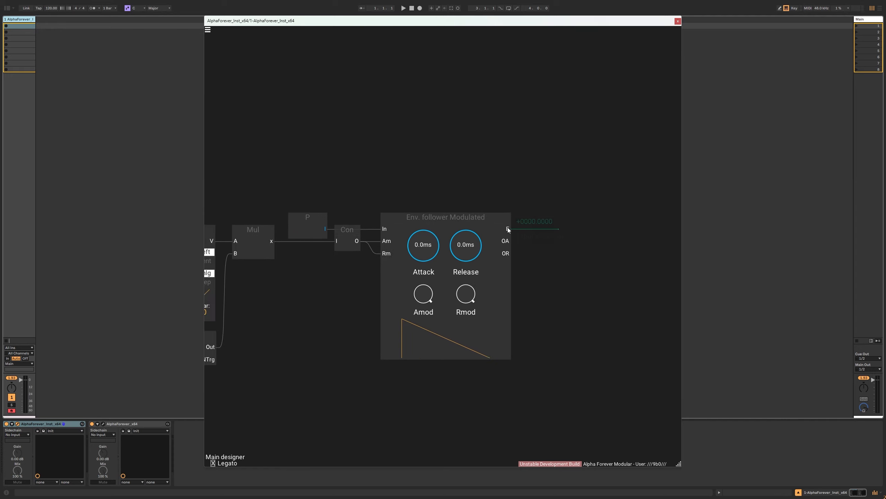
text(env)
mouse_move(563, 239)
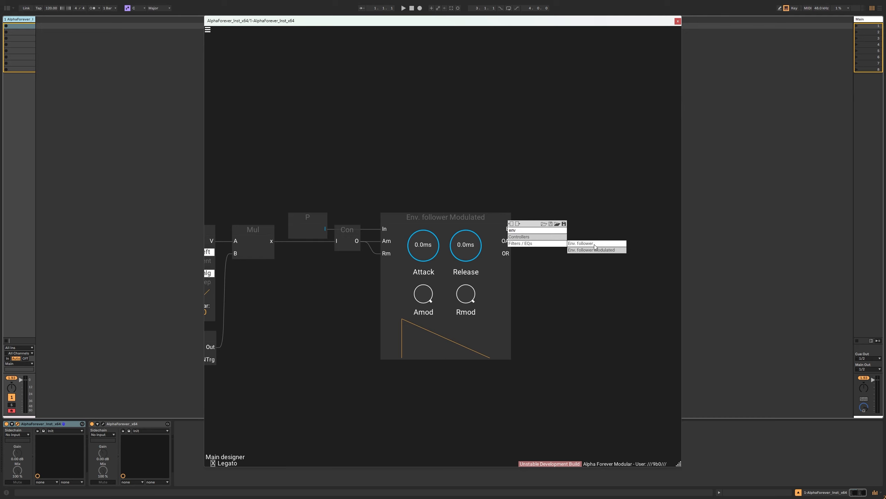
click(590, 243)
drag(588, 219, 562, 221)
drag(504, 242, 551, 218)
click(541, 191)
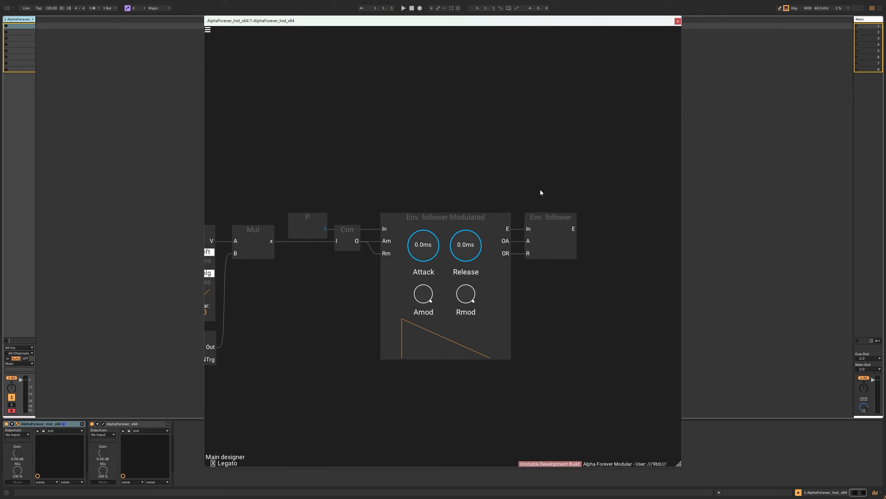
- Duplicate Env. follower, feed the copy's A and R from OA and OR, and chain the first follower's E into its In
click(544, 229)
key(ctrl+d)
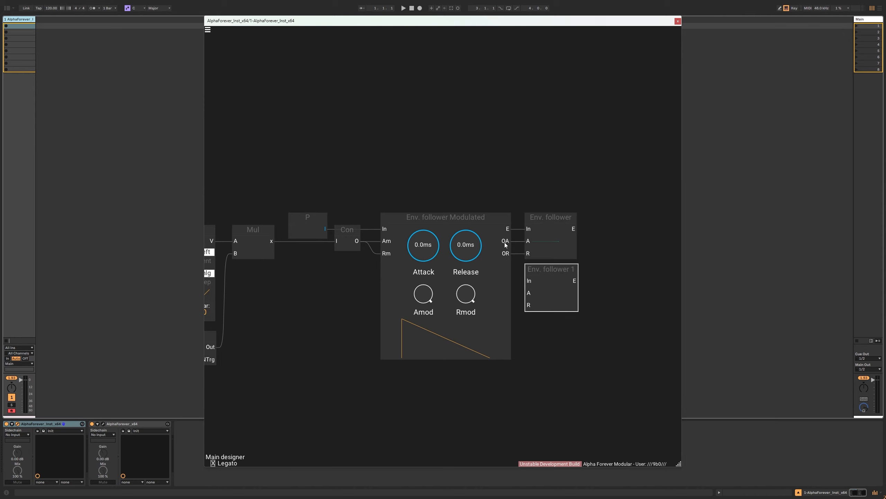
drag(505, 243, 529, 293)
drag(578, 229, 523, 281)
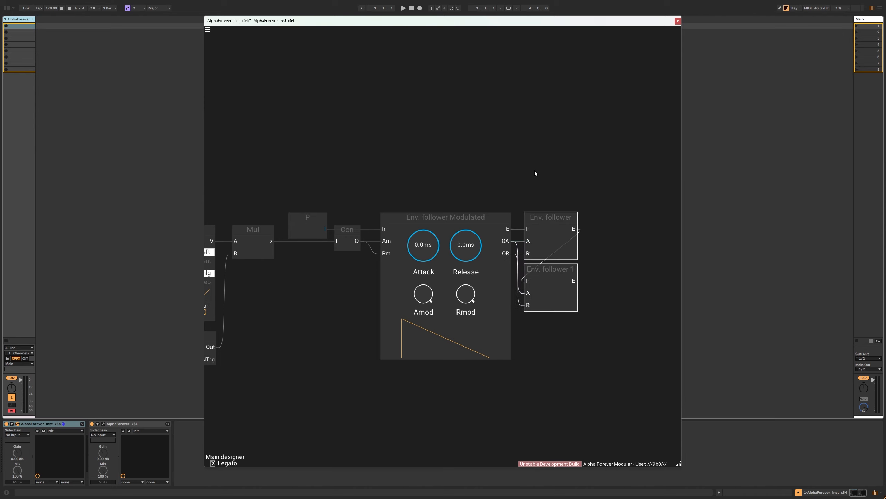
click(550, 186)
- Add an Out module to the second follower's E output, place it close by, and name it _P
drag(574, 280, 630, 272)
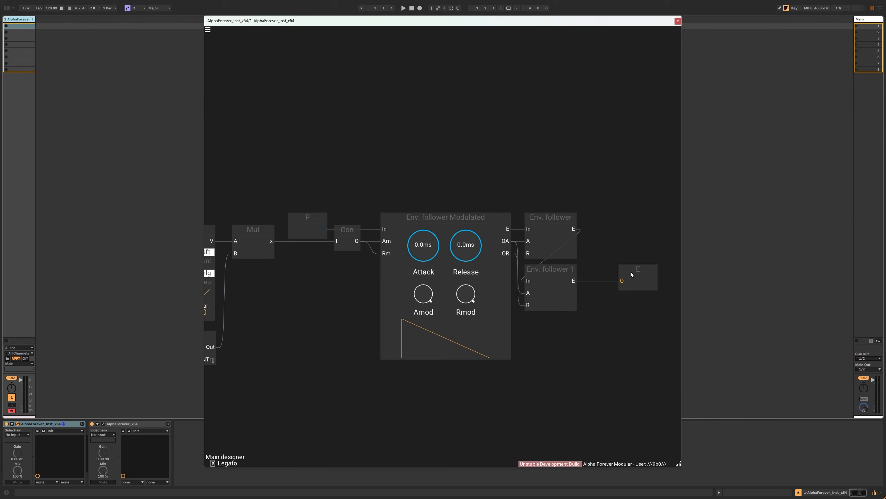
scroll(629, 219, down, 2)
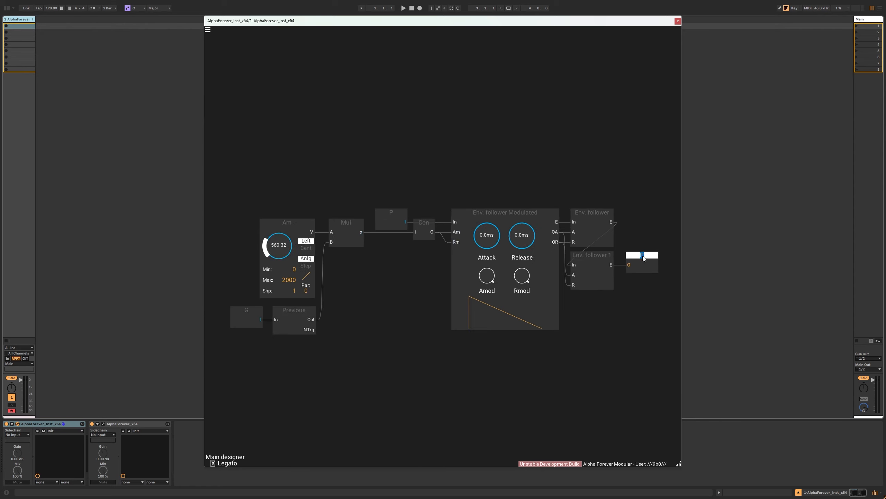
text(_P)
- Return to the main designer, wire Legato between Midi Note's P and G and OSC Multi's P, and move both modules close to OSC Multi
click(438, 93)
double_click(437, 93)
drag(350, 169, 338, 285)
drag(352, 193, 403, 158)
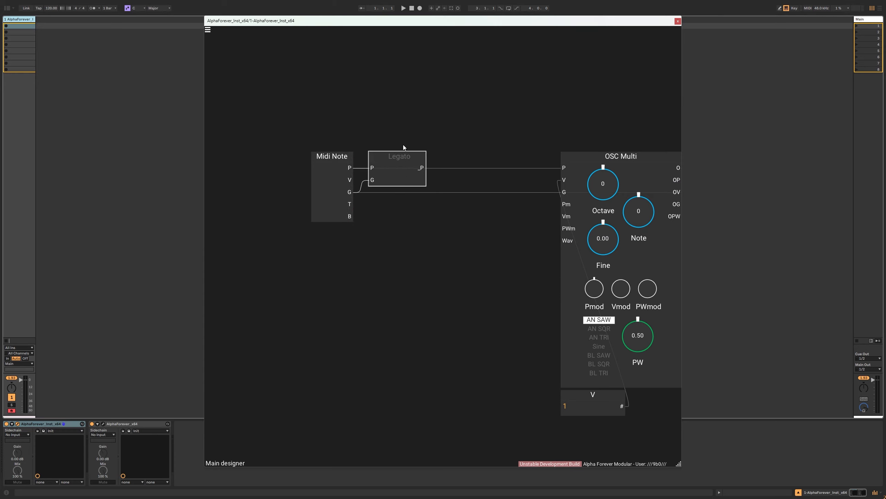
drag(534, 146, 494, 146)
scroll(462, 139, down, 1)
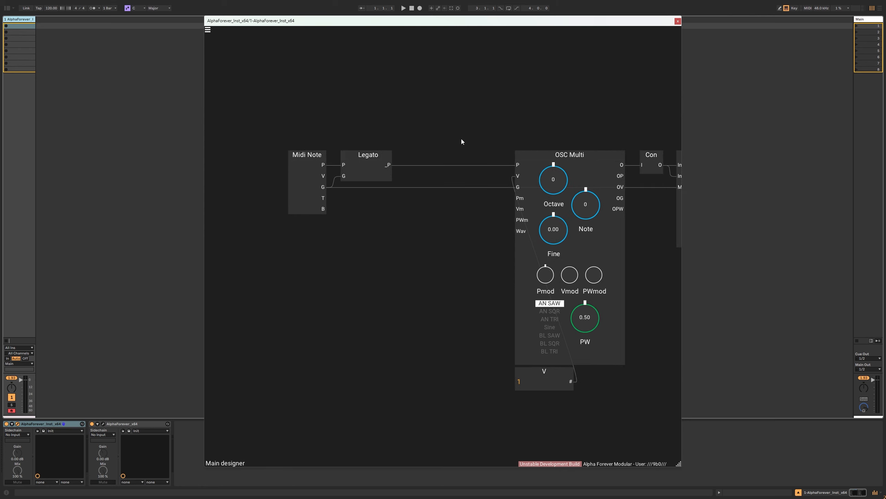
drag(418, 256, 467, 157)
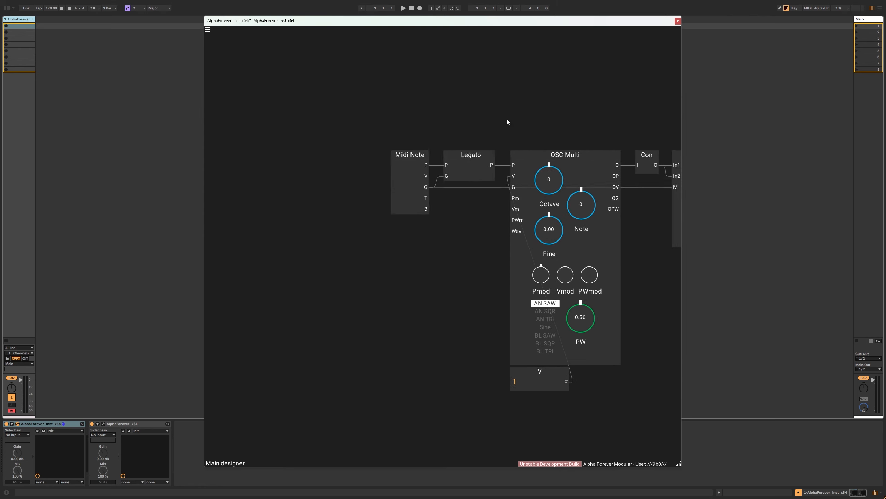
drag(511, 121, 349, 140)
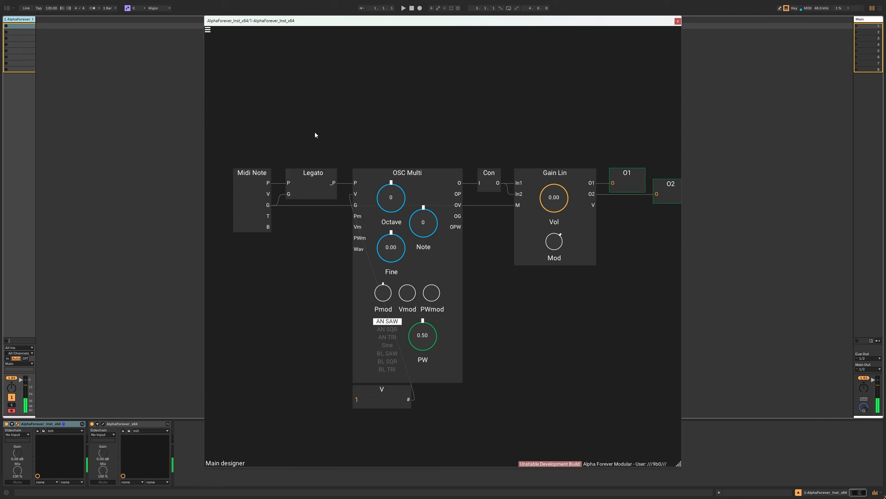
- Open the Legato module and add an In module named V below Previous
scroll(344, 142, down, 2)
double_click(304, 192)
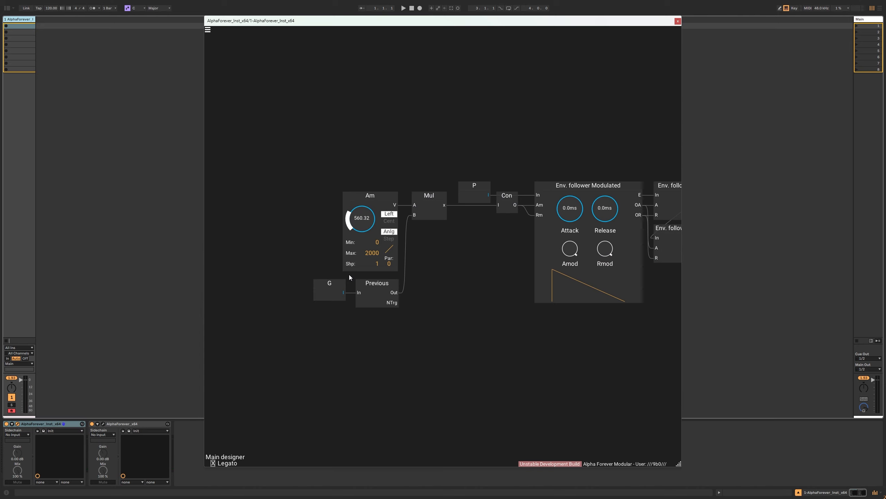
right_click(338, 310)
mouse_move(359, 341)
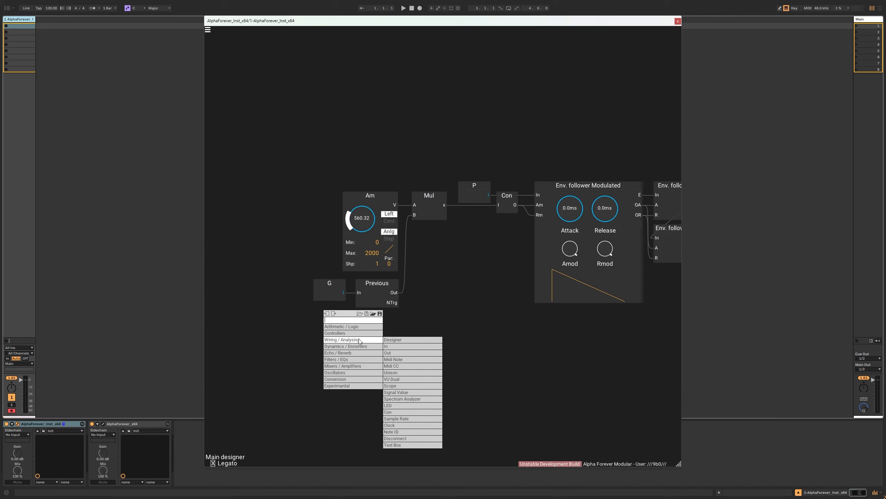
click(403, 347)
double_click(340, 307)
text(V)
click(403, 317)
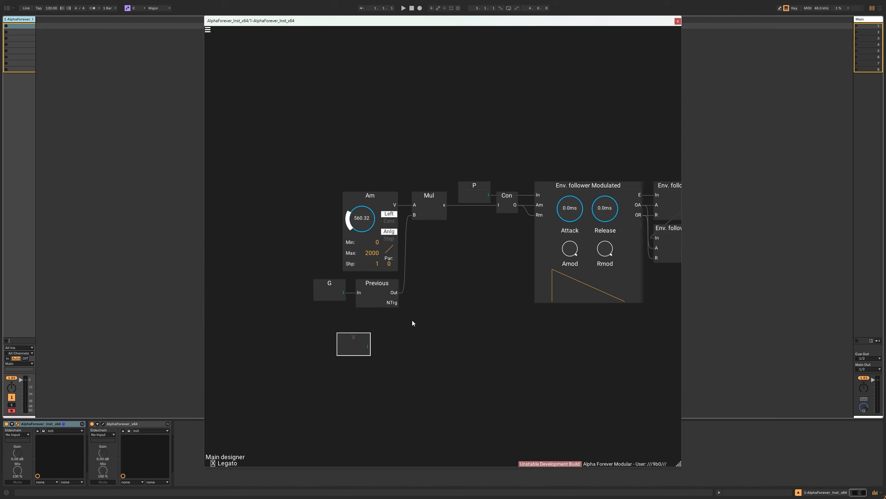
click(341, 289)
key(Delete)
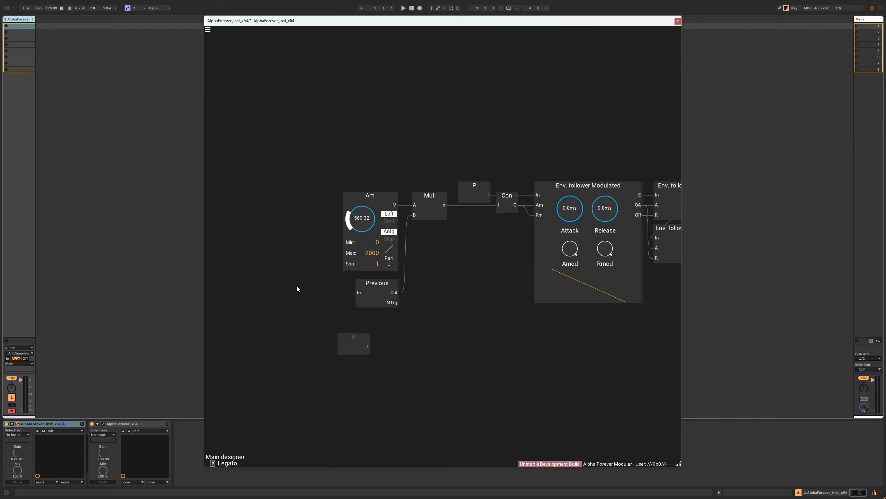
key(ctrl+z)
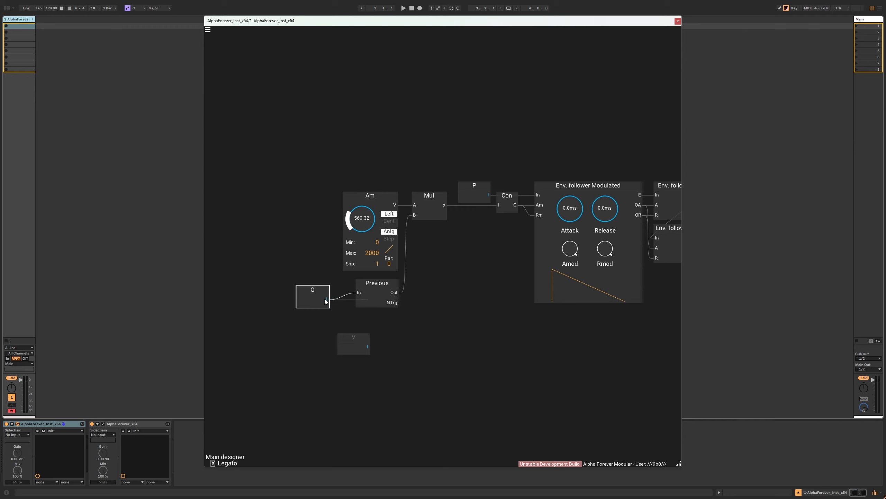
drag(325, 299, 325, 292)
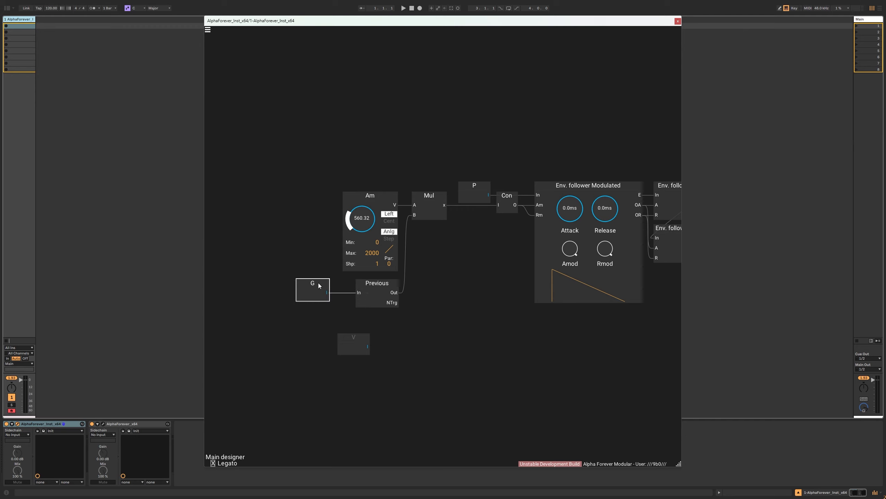
click(460, 294)
- Turn the Am knob to 2000, move it away from Mul, and place the V input just above it
drag(360, 247, 266, 246)
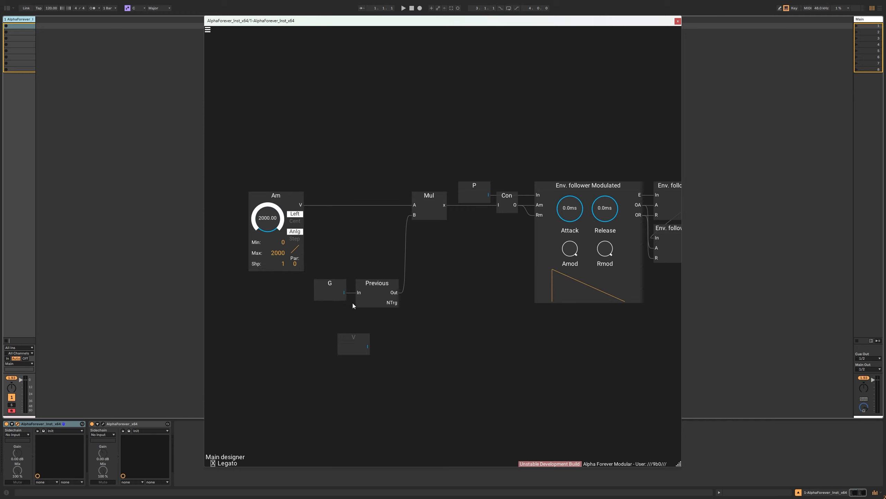
drag(283, 170, 288, 173)
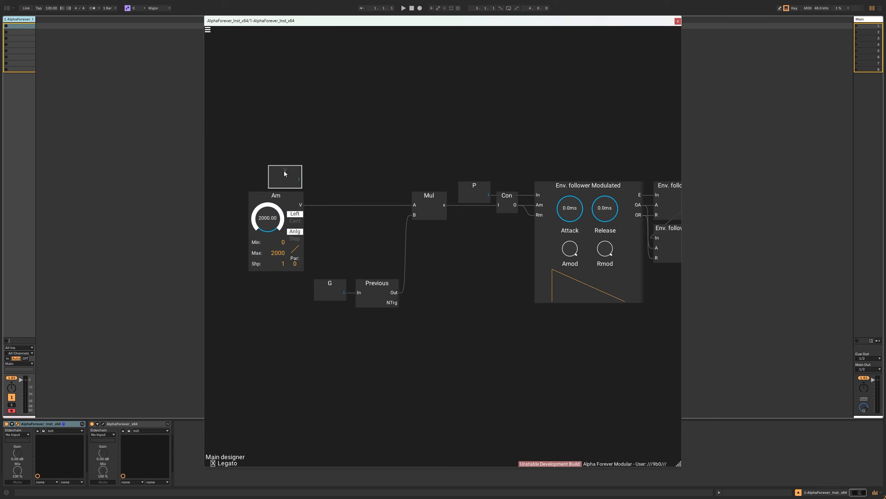
click(284, 196)
click(319, 172)
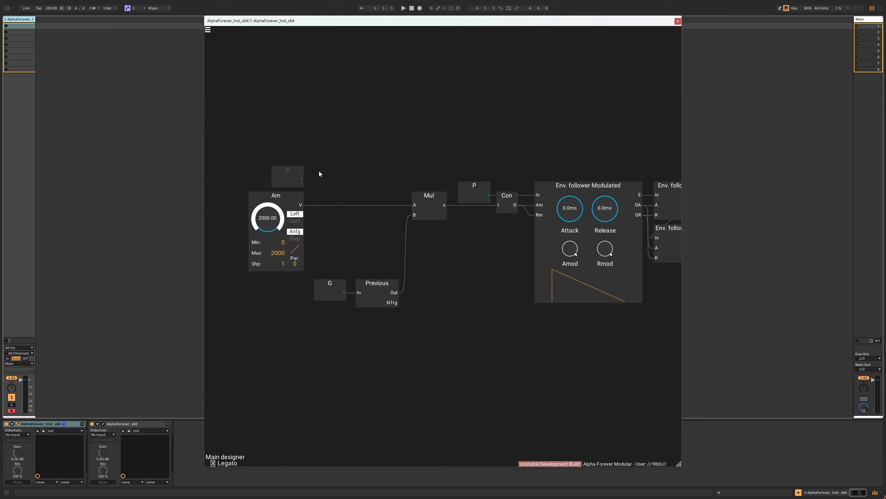
- Connect a 1-X module to the V input and move it close to V
right_click(302, 178)
click(369, 188)
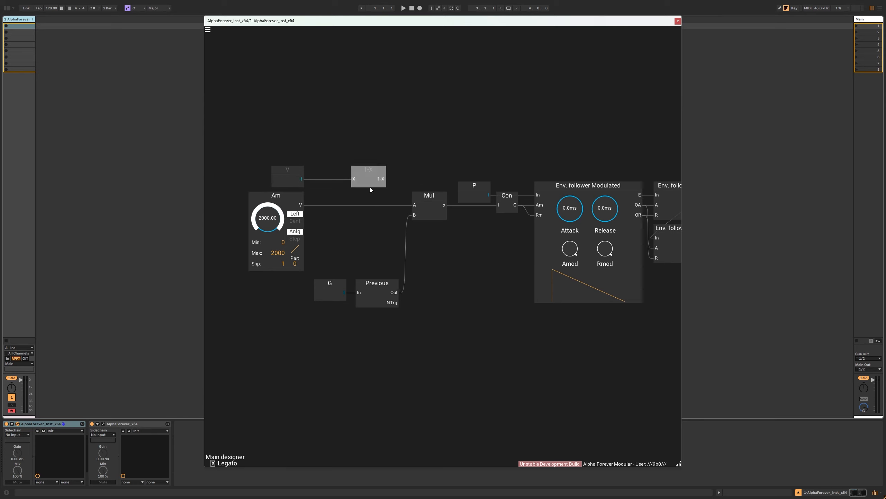
drag(365, 168, 333, 168)
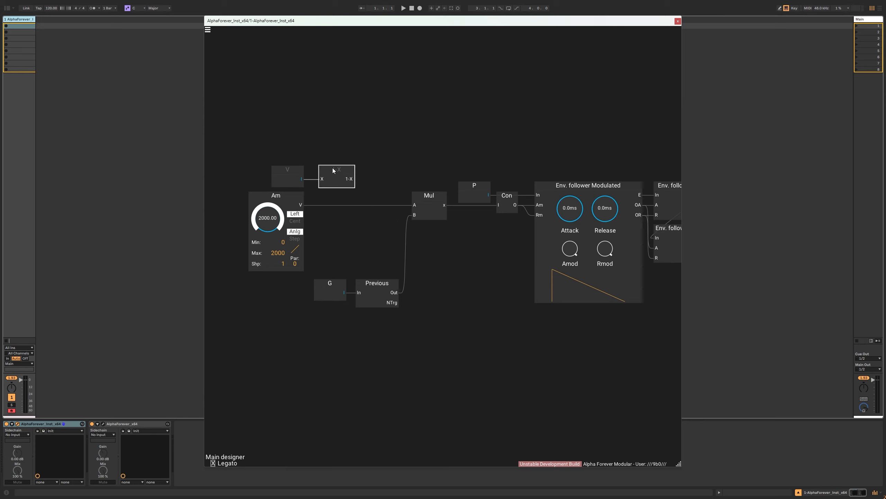
- Insert a second Mul between Am and the first Mul, feed its B input from 1-X, and tidy their spacing
click(358, 207)
right_click(300, 204)
text(mul)
key(Return)
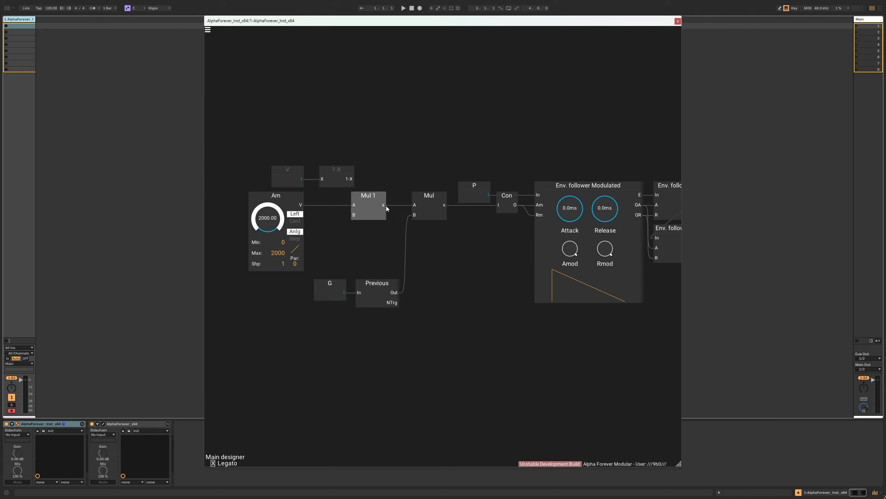
drag(372, 196, 370, 214)
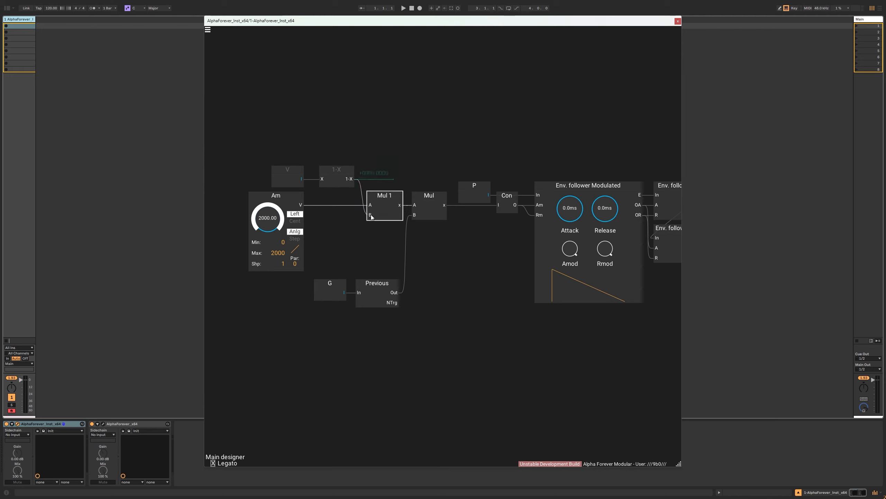
drag(354, 171, 347, 172)
drag(384, 196, 376, 196)
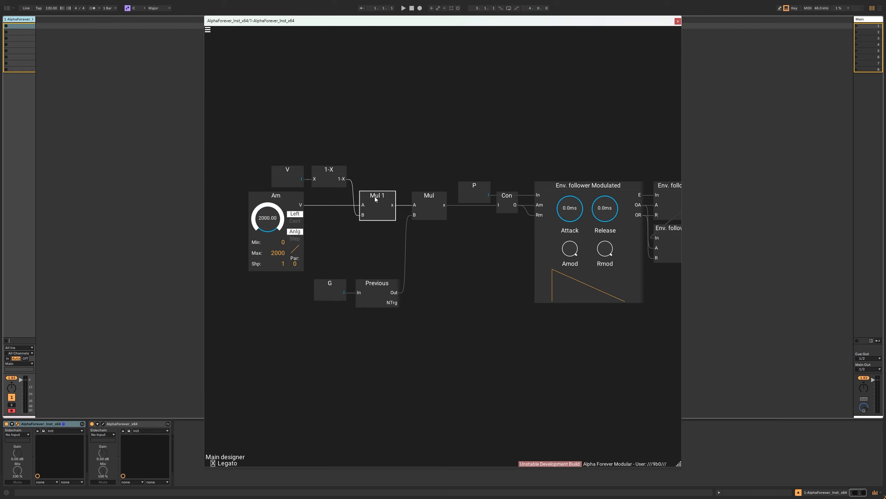
- Move the G input and Previous up together to sit just below the new Mul
scroll(397, 150, down, 3)
mouse_move(428, 147)
mouse_down()
mouse_move(393, 147)
mouse_move(424, 158)
mouse_up()
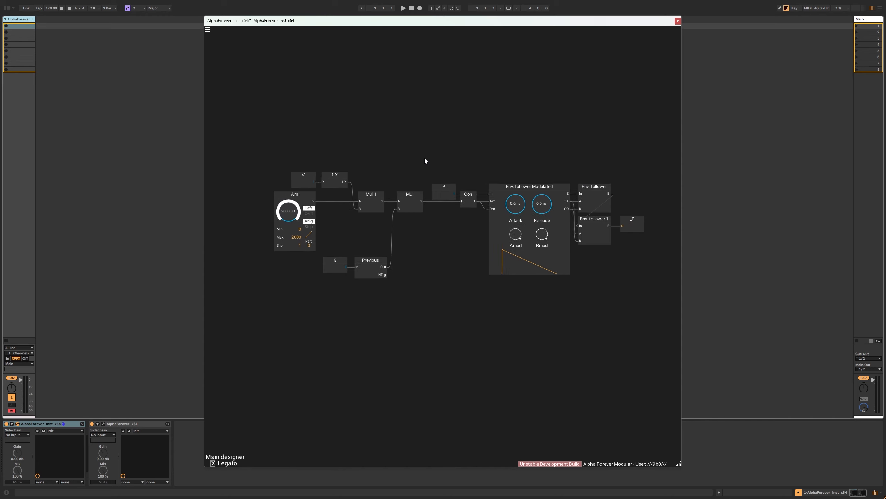
scroll(402, 176, up, 1)
drag(306, 308, 389, 216)
- Return to the main designer and connect Midi Note's V output to Legato's V input
click(428, 225)
double_click(429, 225)
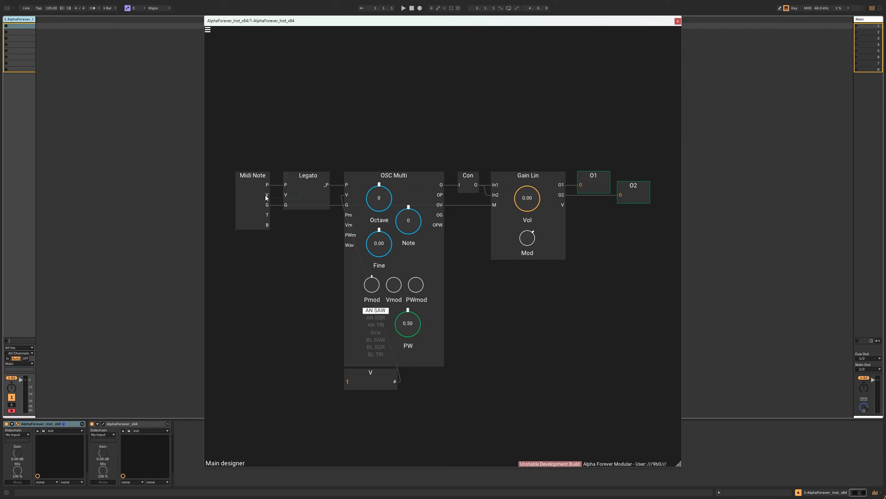
drag(266, 195, 290, 195)
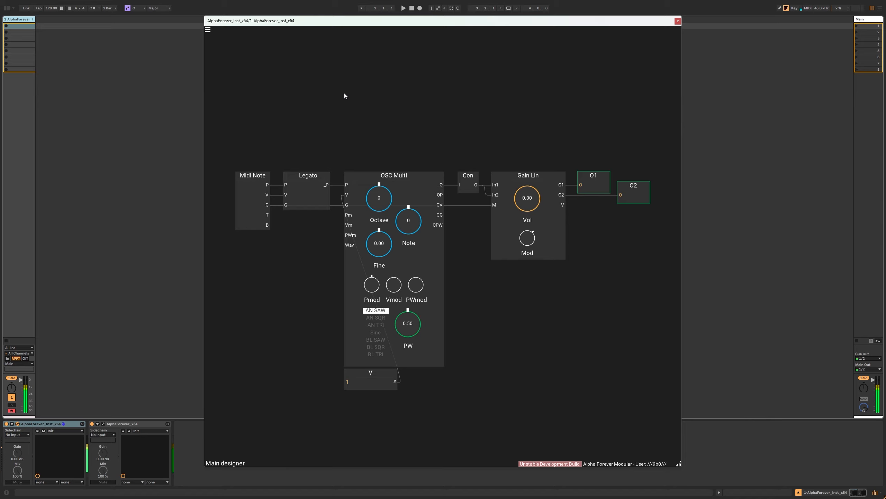
- Inside Legato, turn the Am knob to 1000, and return to the main designer
double_click(309, 203)
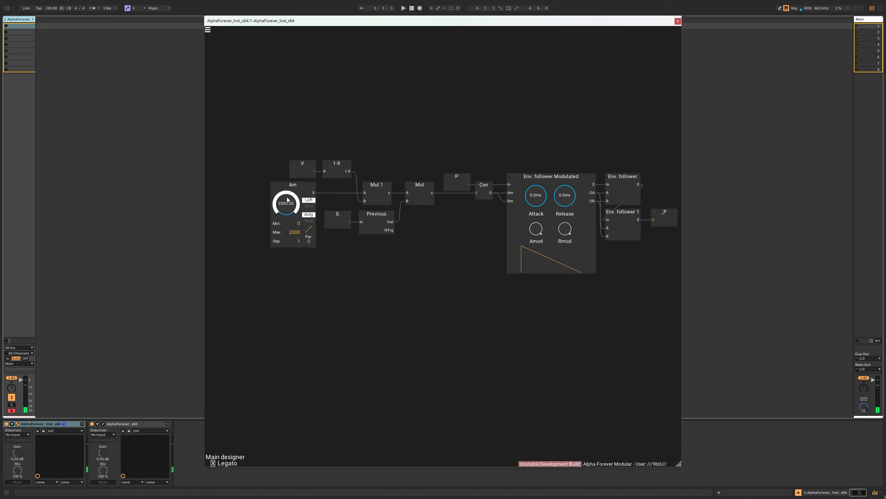
drag(287, 199, 290, 234)
double_click(375, 254)
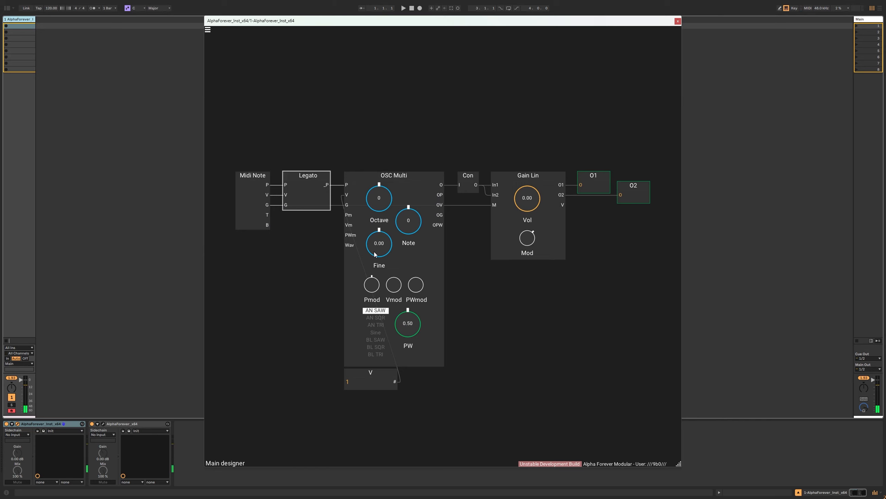
- Move Midi Note and Legato away from OSC Multi to make room between them, and open Legato
click(320, 235)
scroll(320, 240, down, 2)
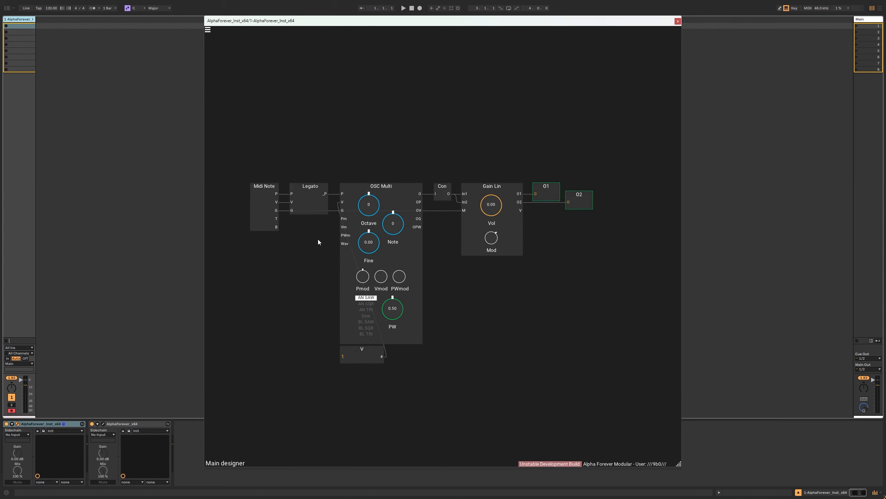
drag(264, 188, 219, 189)
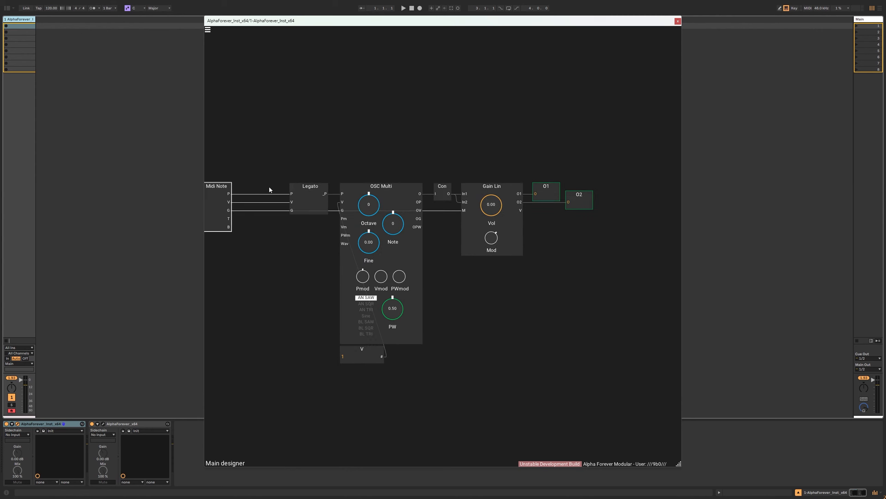
drag(310, 188, 259, 189)
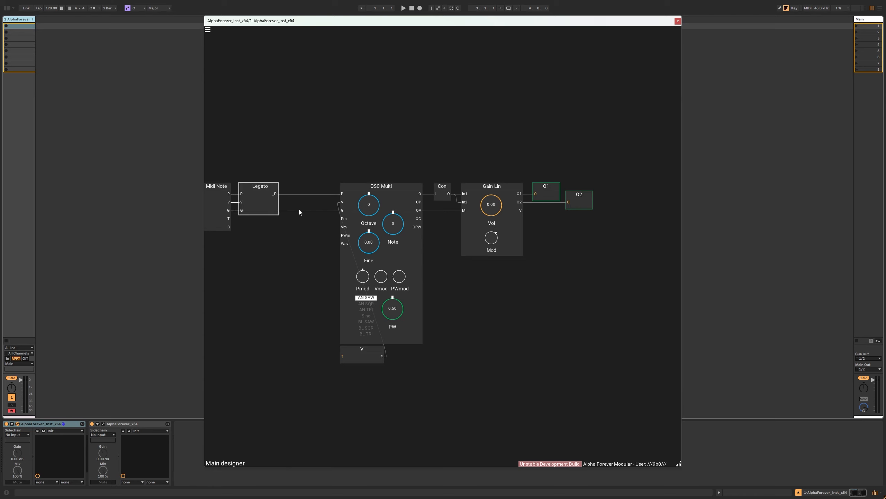
double_click(267, 208)
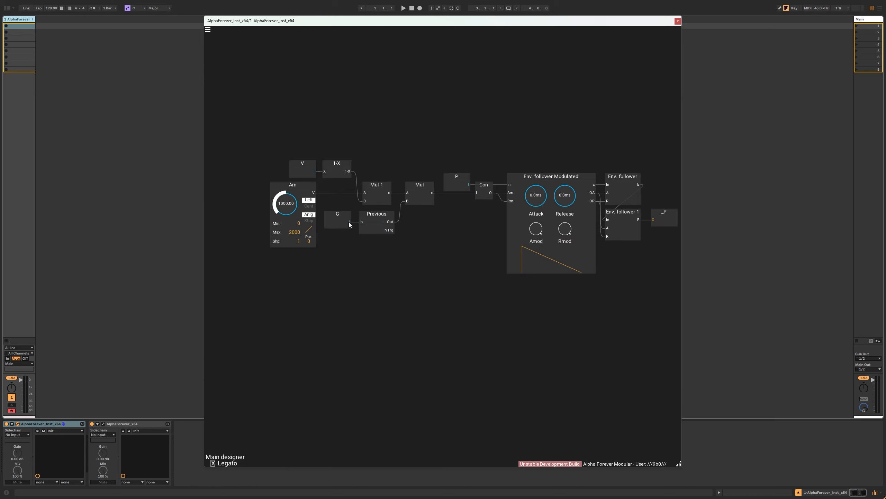
- Inside Legato, add a _G output fed by the G input, and return to the main designer
double_click(349, 221)
drag(393, 215, 343, 235)
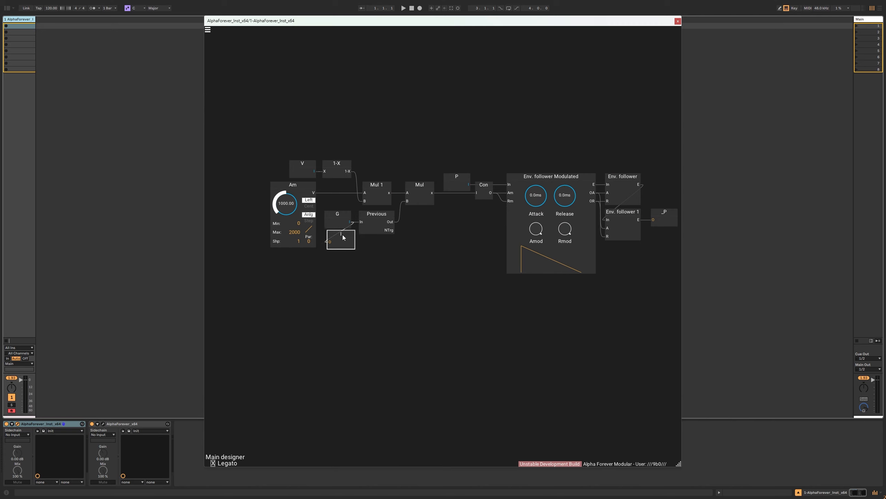
click(361, 246)
double_click(374, 271)
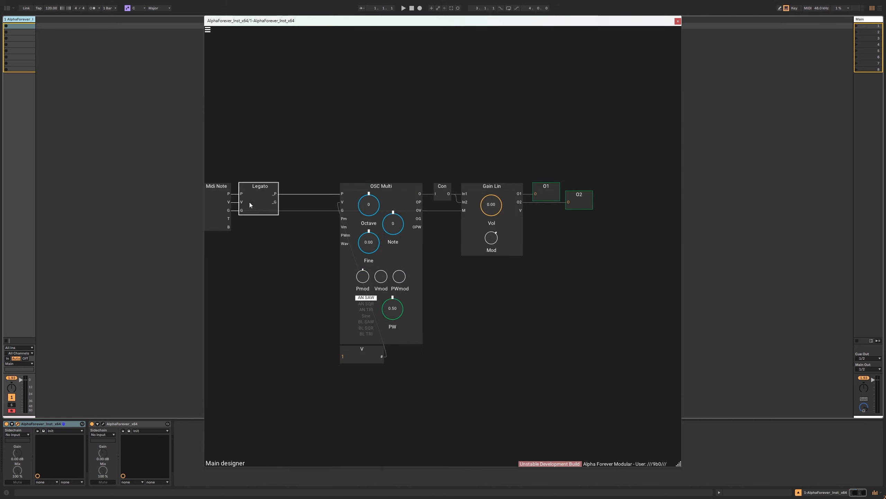
- Connect Legato's _G output to Gain Lin's M input, and move Midi Note and Legato away from OSC Multi
drag(278, 202, 465, 211)
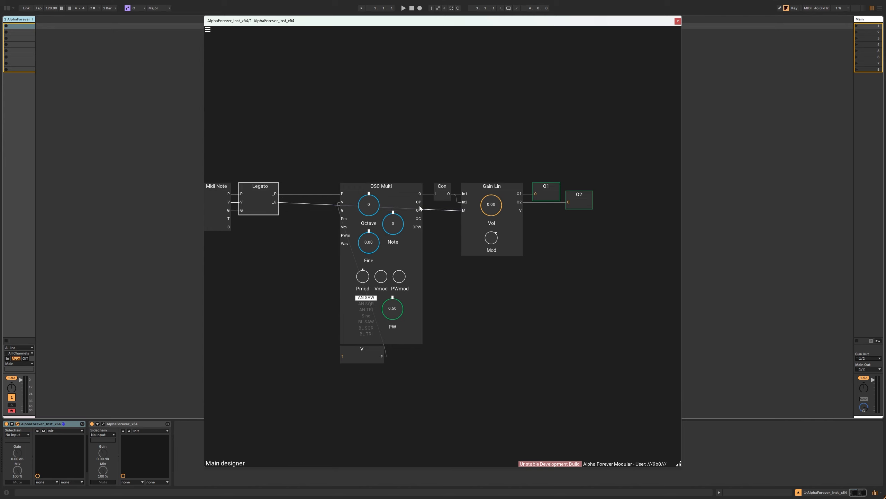
drag(303, 185, 405, 185)
drag(406, 178, 244, 253)
drag(359, 194, 313, 192)
click(345, 199)
- Insert an Env. follower Modulated between Legato's _G output and Gain Lin's M input
click(328, 204)
text(env)
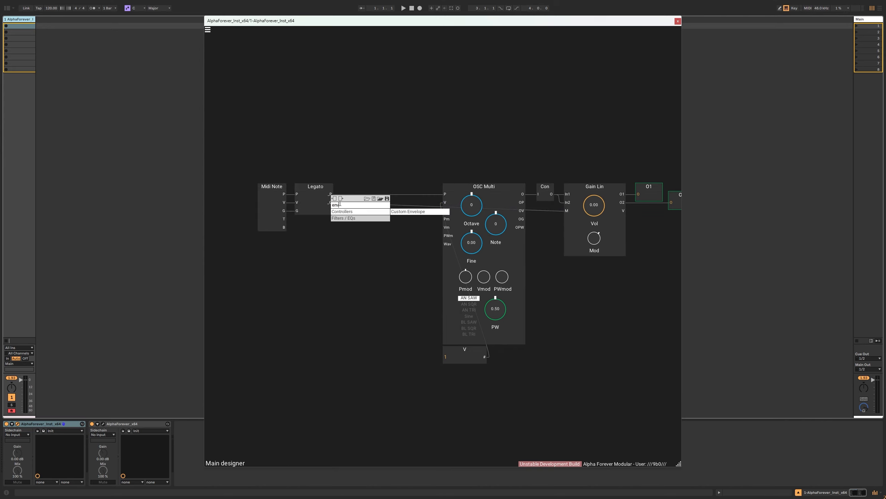
mouse_move(384, 211)
click(405, 226)
mouse_move(401, 194)
mouse_down()
mouse_move(366, 195)
mouse_move(396, 202)
mouse_up()
click(380, 179)
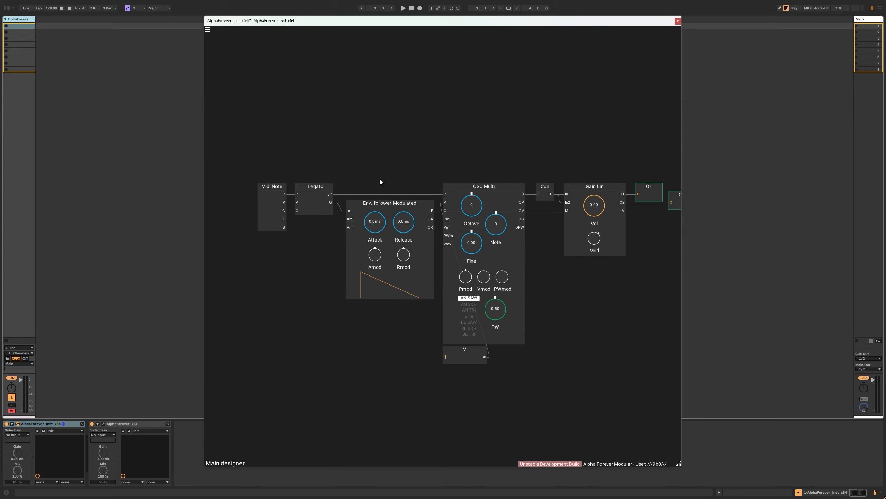
- Move Midi Note, Legato and the envelope follower away from OSC Multi, and set the follower's Attack to 81.0 ms and Release to 256.0 ms
scroll(335, 169, down, 1)
drag(260, 173, 477, 323)
drag(402, 200, 341, 216)
click(350, 187)
click(346, 187)
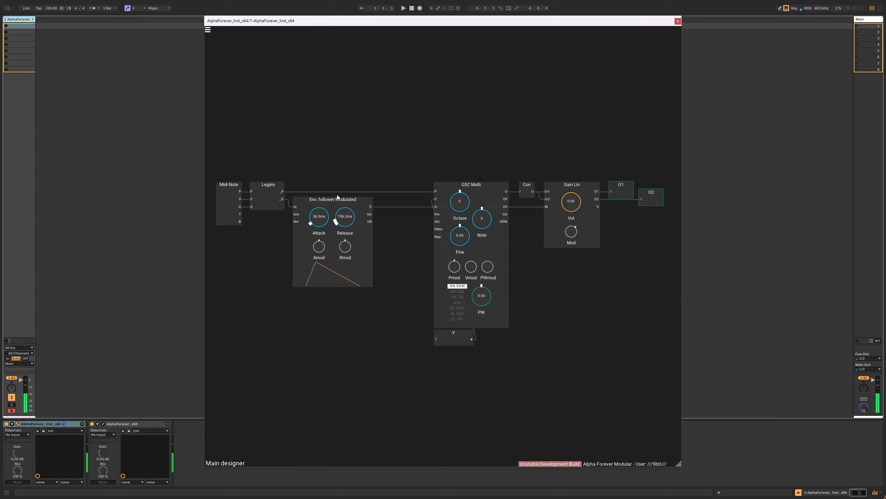
drag(336, 199, 355, 217)
drag(331, 162, 428, 167)
- Open Legato to review its Am knob and gate wiring, and return to the main designer
double_click(307, 213)
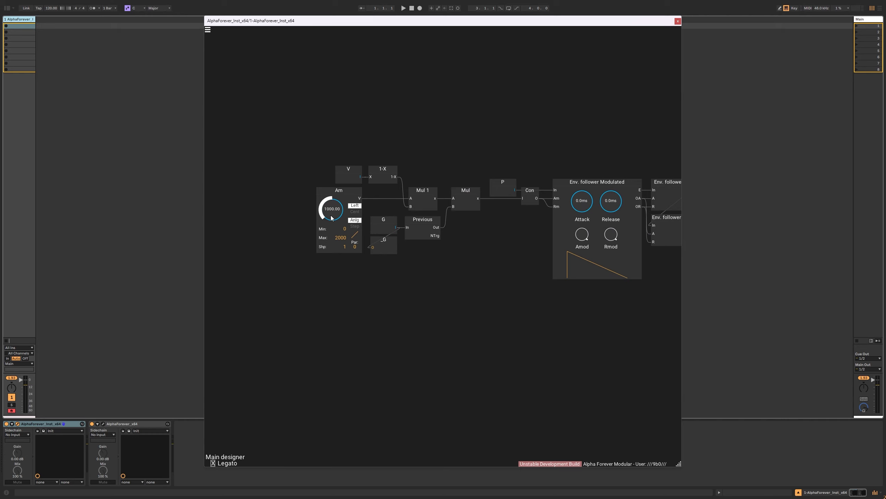
double_click(451, 136)
drag(396, 136, 474, 142)
drag(308, 180, 504, 334)
click(375, 159)
double_click(383, 217)
double_click(390, 142)
- Move Midi Note, Legato and the envelope follower together so the follower sits directly beside OSC Multi
drag(283, 168, 515, 336)
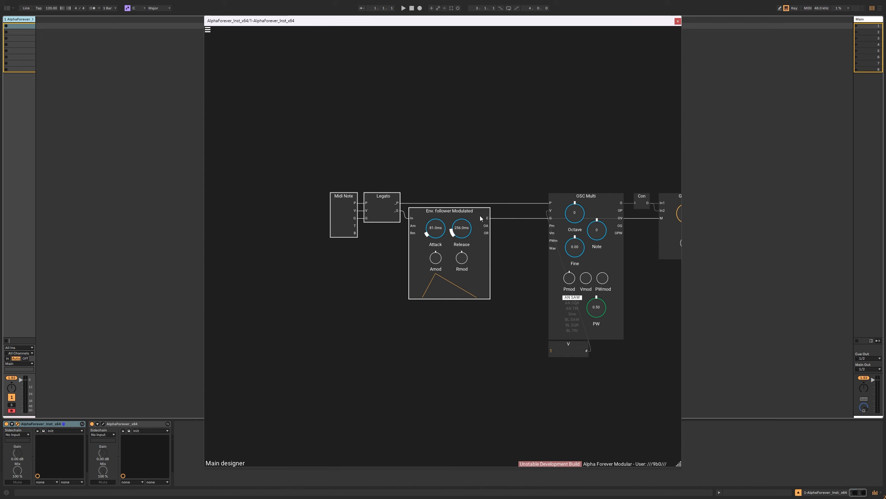
drag(480, 215, 413, 168)
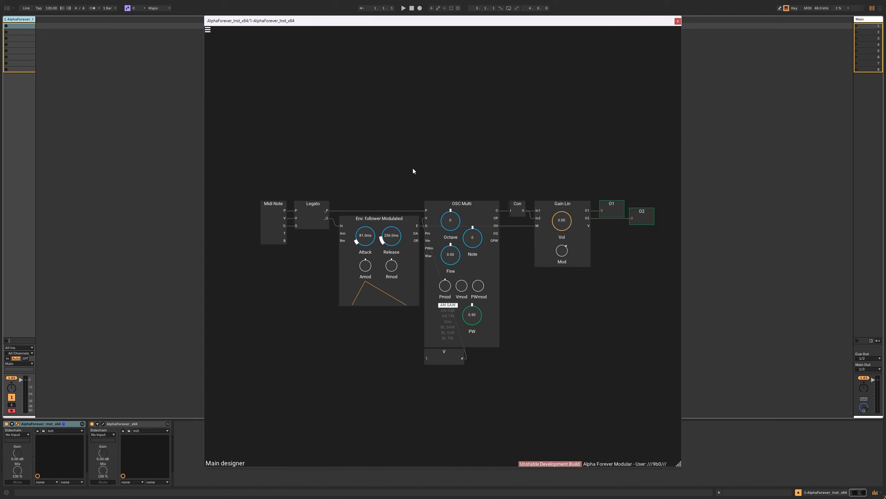
- Add an LFO Multi above Midi Note, align its right edge with Legato, set its wave to TRI and raise its frequency
double_click(321, 140)
text(lfo)
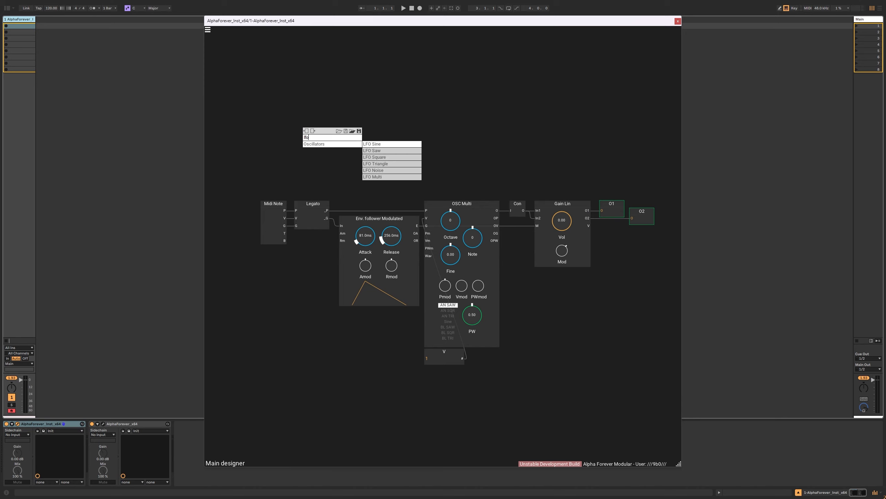
click(366, 176)
drag(345, 122, 293, 85)
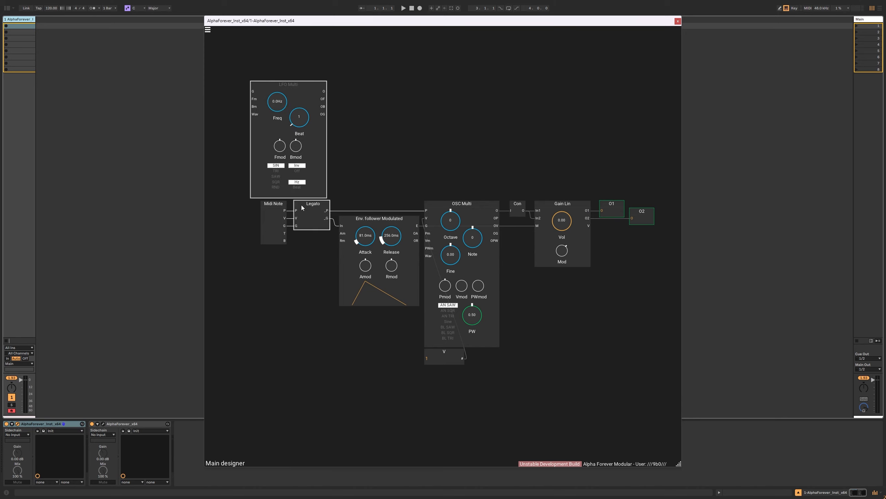
key(Right)
click(385, 173)
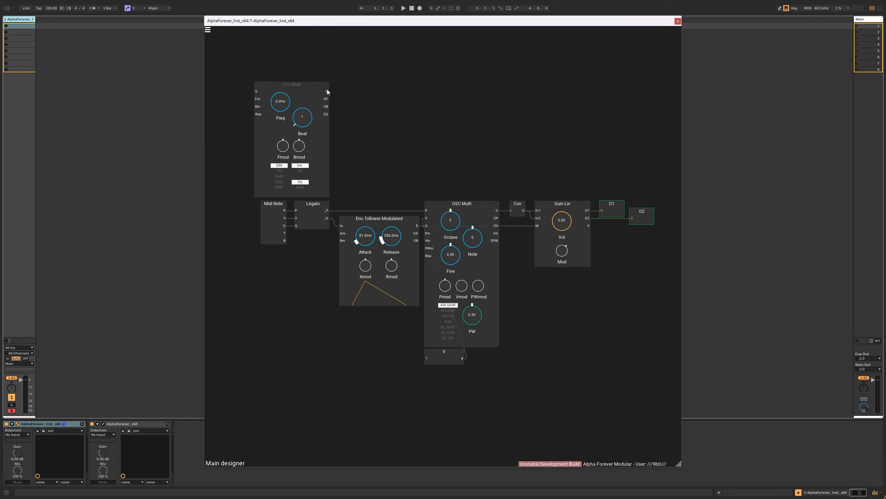
click(279, 171)
drag(285, 100, 287, 86)
- Add a Re-scaler GUI after LFO Multi's O output with output Low at -1, and connect it to OSC Multi's Pm input
right_click(327, 91)
mouse_move(356, 99)
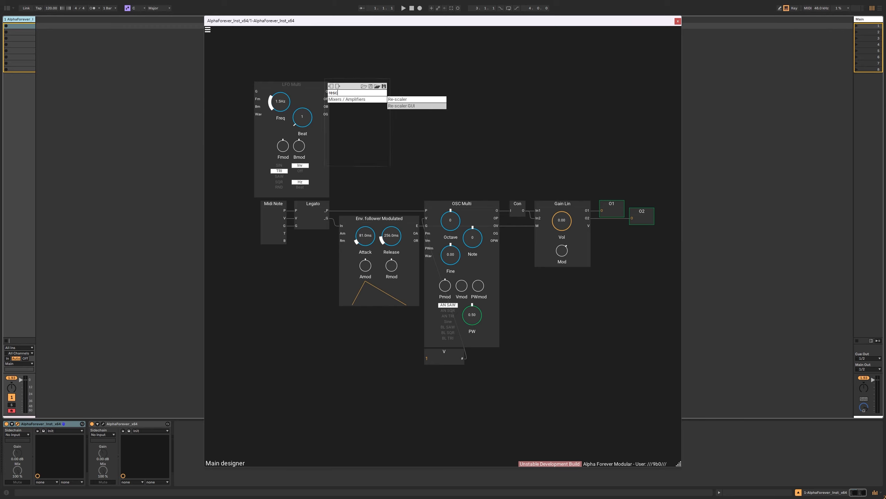
click(406, 99)
double_click(385, 92)
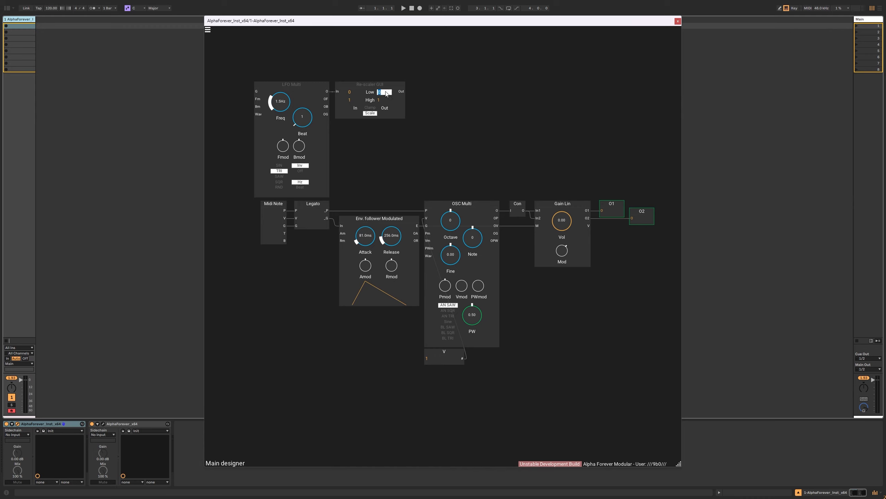
text(-1)
key(Return)
drag(401, 91, 426, 234)
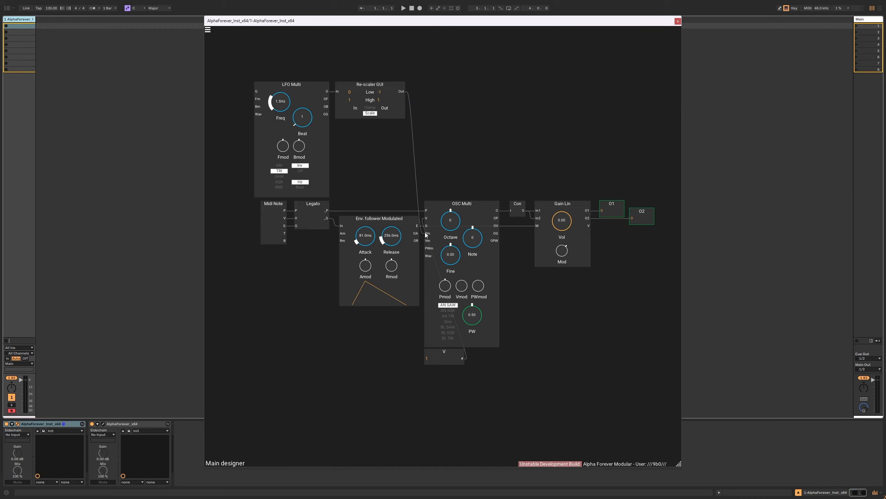
- Align the Re-scaler GUI's right edge with the envelope follower, and move LFO Multi close beside the Re-scaler
click(391, 92)
shift+click(397, 218)
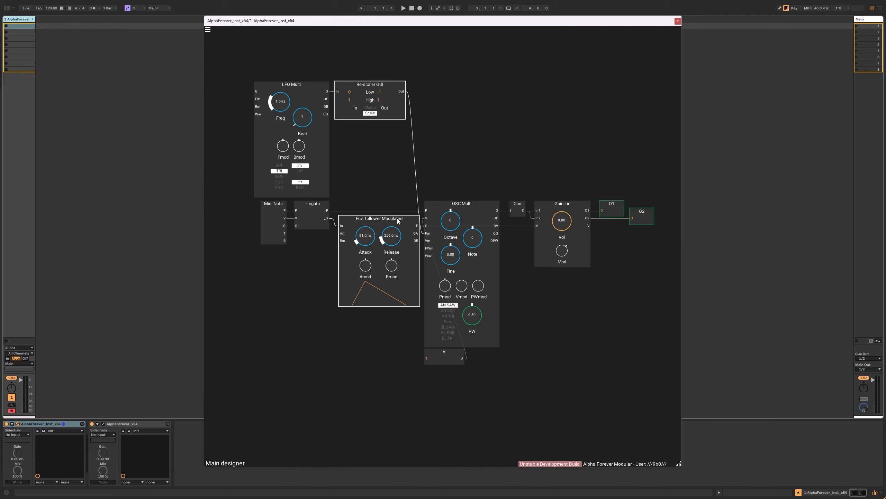
key(ctrl+Right)
drag(541, 142, 524, 141)
drag(304, 85, 318, 86)
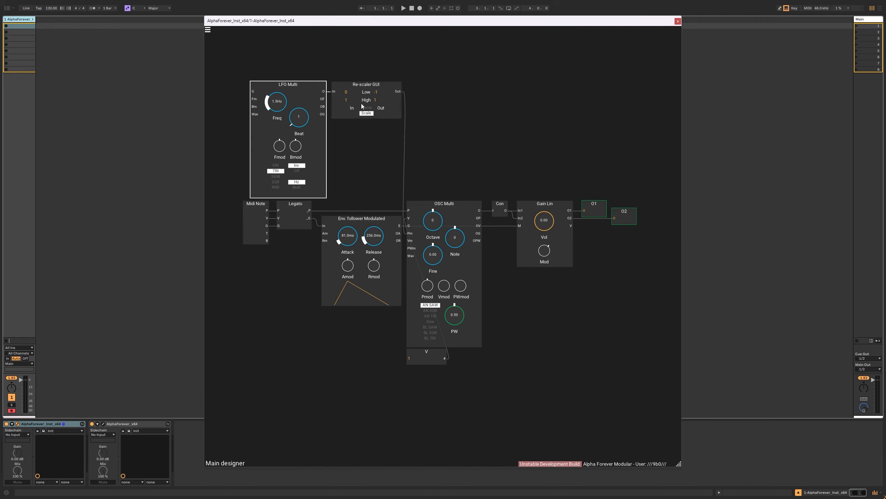
click(376, 146)
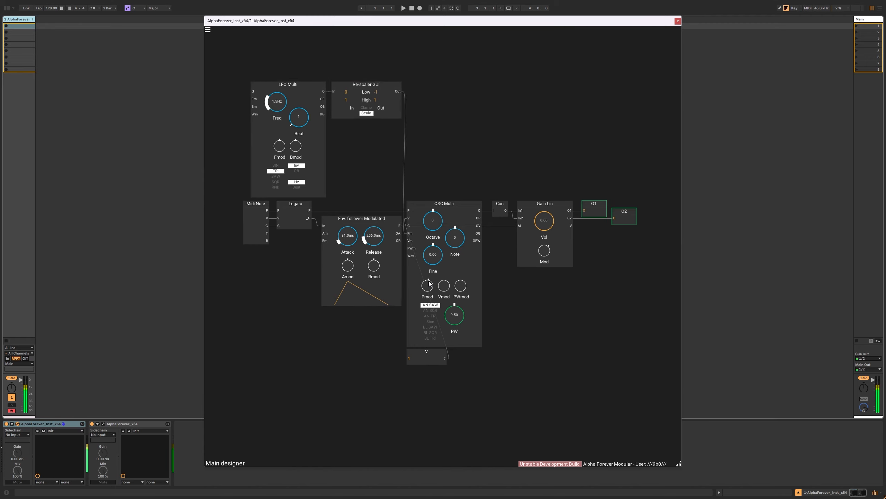
- Raise OSC Multi's Pmod slightly and set LFO Multi's frequency to 3.8 Hz
drag(429, 281, 429, 274)
drag(278, 99, 281, 95)
- Move Midi Note away from Legato and LFO Multi away from the Re-scaler GUI to make room between them
drag(446, 127, 522, 141)
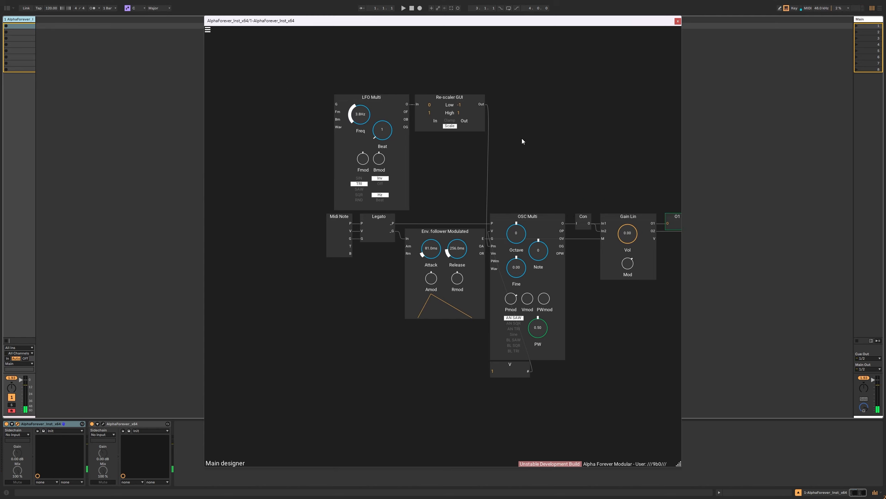
drag(338, 219, 231, 219)
drag(391, 98, 313, 93)
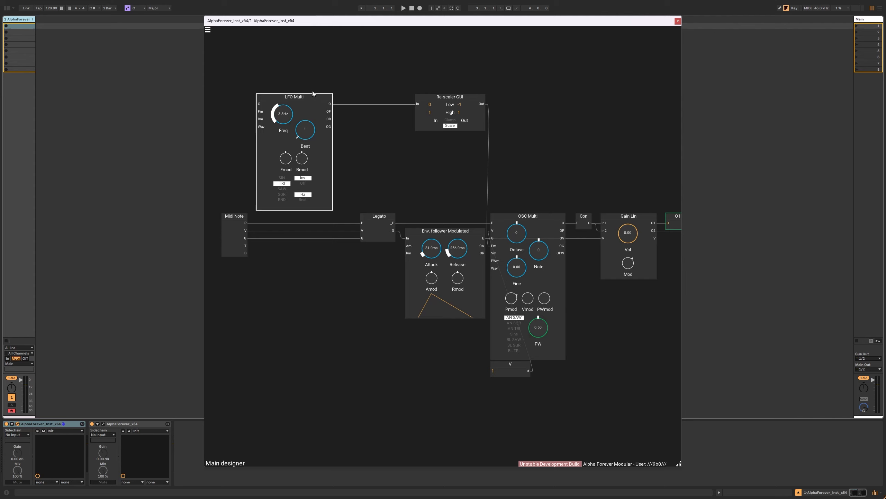
- Insert a Mul between LFO Multi's O output and the Re-scaler GUI, placed close to the Re-scaler
right_click(331, 104)
text(mu)
click(403, 114)
drag(380, 96, 395, 96)
- Shift Midi Note and LFO Multi farther away to leave space for another module before the Mul
drag(343, 88, 543, 96)
drag(442, 217, 366, 217)
drag(513, 102, 466, 102)
- Add a second Env. follower Modulated between Midi Note's G output and Mul's B input, with its Attack at 5329.0 ms
right_click(507, 131)
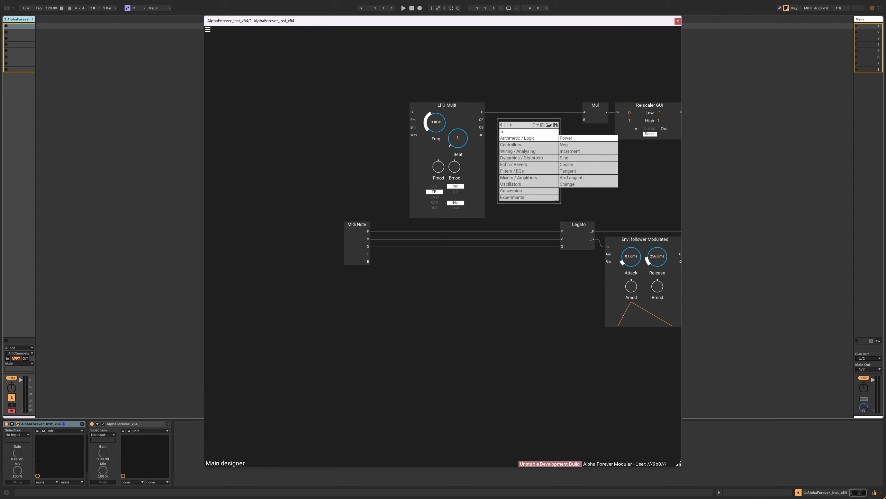
text(env)
mouse_move(524, 144)
click(576, 152)
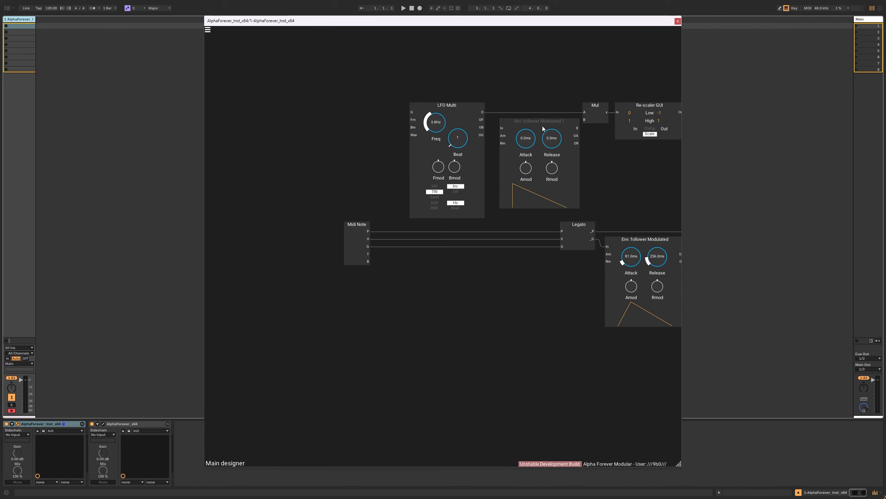
drag(368, 247, 574, 124)
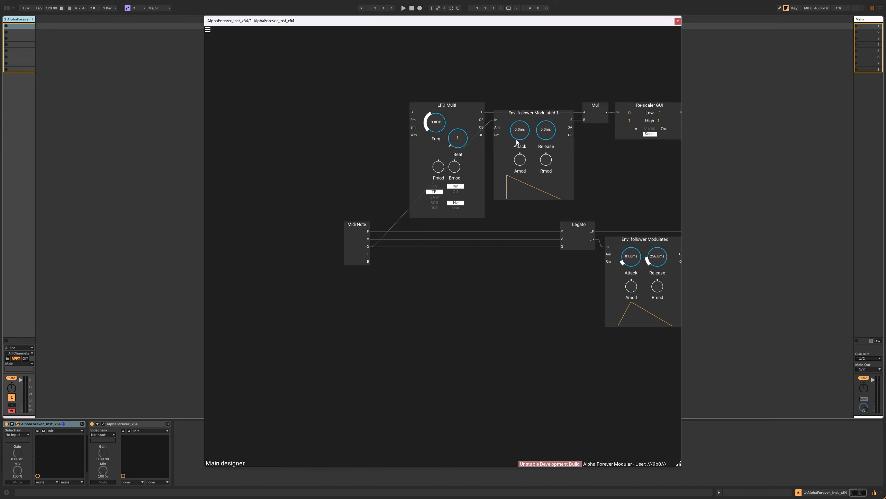
drag(517, 141, 531, 90)
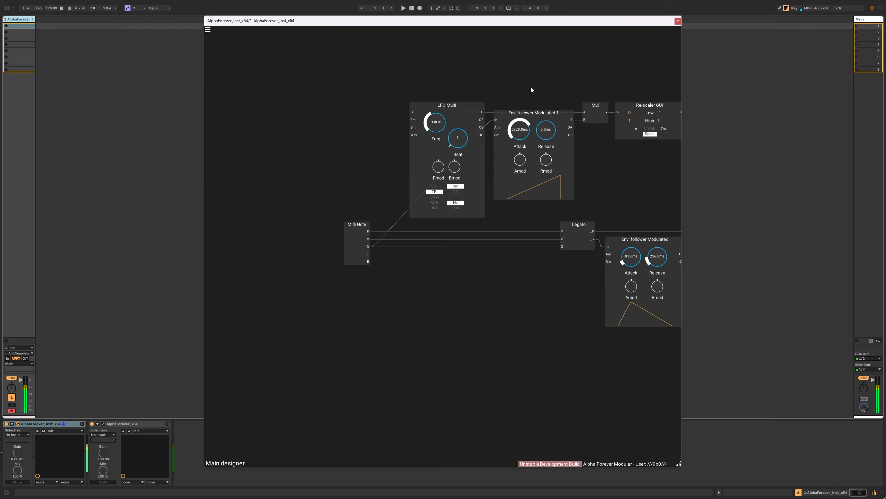
- Duplicate LFO Multi, place the copy in front of the original, and set the copy's wave to RND
click(425, 107)
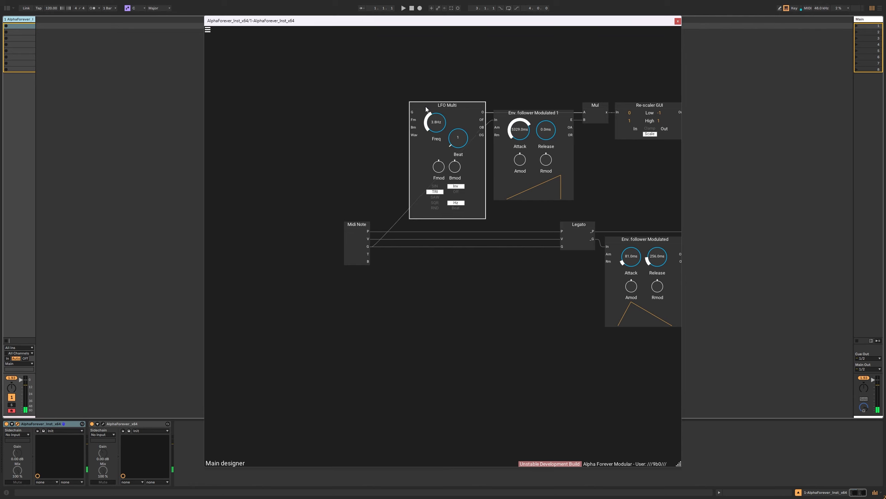
key(ctrl+c)
key(ctrl+v)
drag(401, 101, 350, 98)
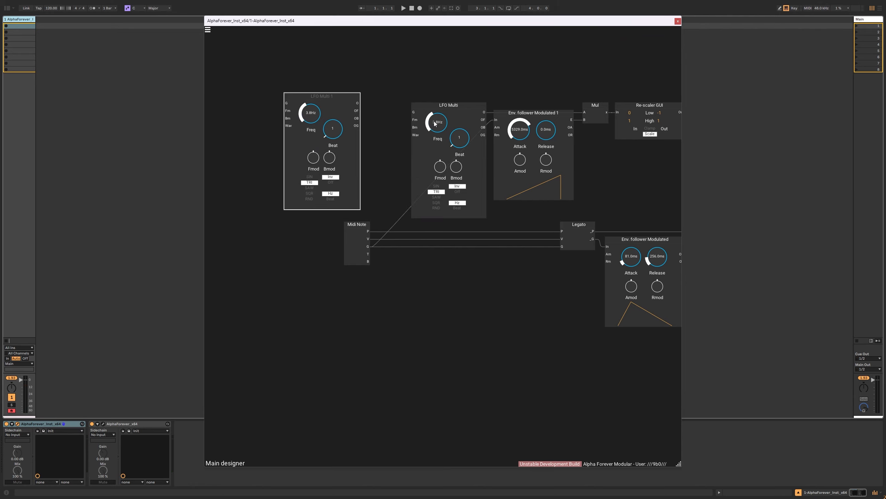
click(310, 198)
- Set LFO Multi 1 to 2.3 Hz, connect its O output to LFO Multi's Fm input, and turn Fmod fully up
scroll(314, 122, down, 5)
scroll(319, 117, up, 2)
drag(355, 103, 412, 121)
drag(440, 168, 471, 25)
- Move LFO Multi 1 close beside LFO Multi, and shift Midi Note clear of it
mouse_move(360, 90)
mouse_down()
mouse_move(349, 94)
mouse_move(373, 93)
mouse_up()
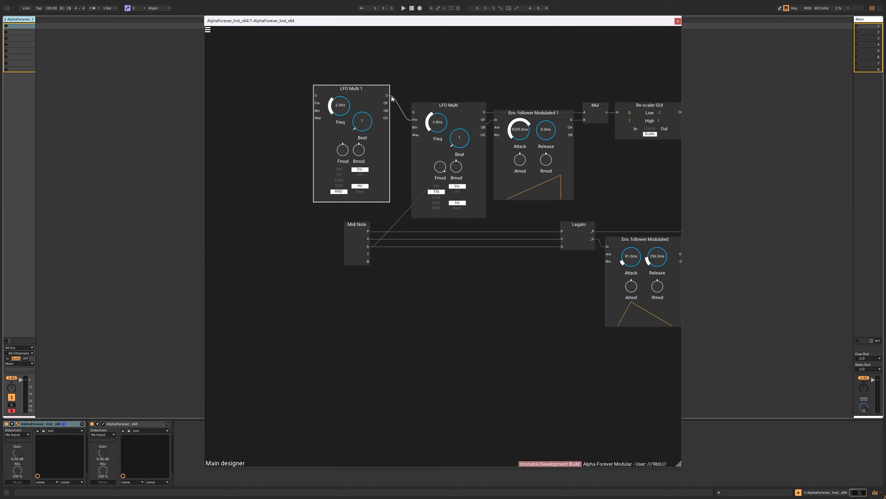
drag(370, 94, 385, 115)
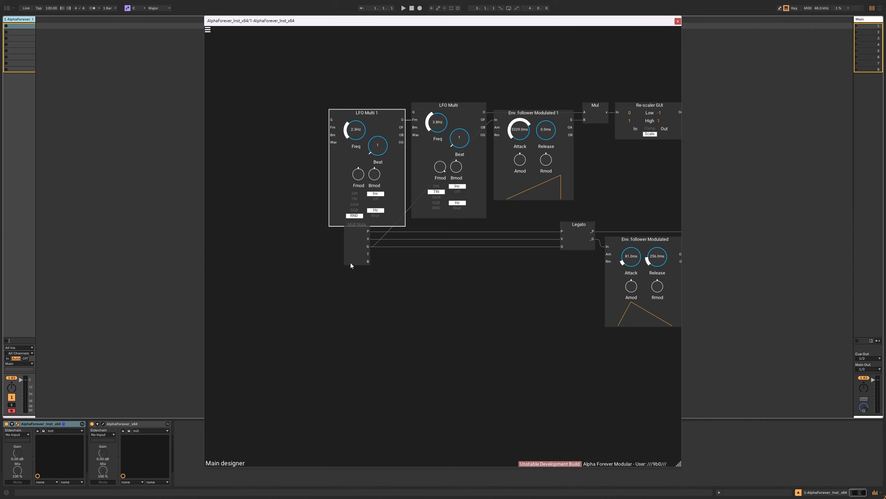
drag(360, 228, 308, 225)
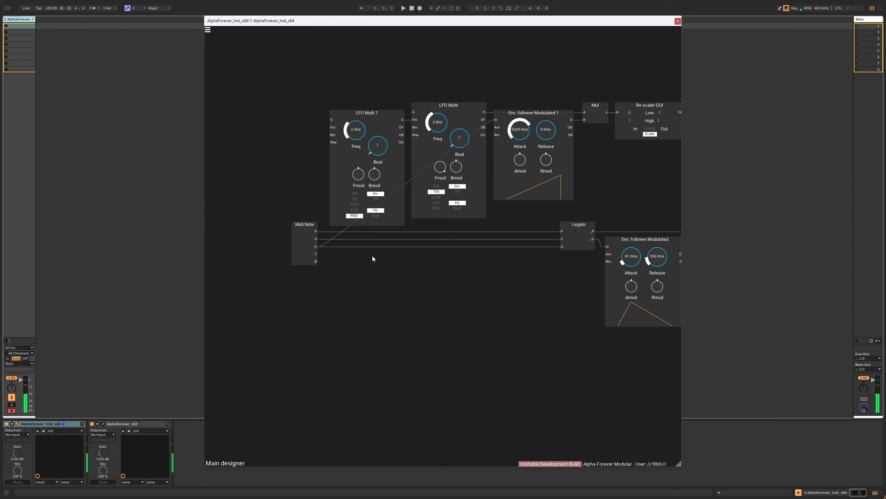
- Add a Midi CC module in the empty area below the wires between Midi Note and Legato
drag(536, 259, 385, 248)
scroll(460, 256, down, 5)
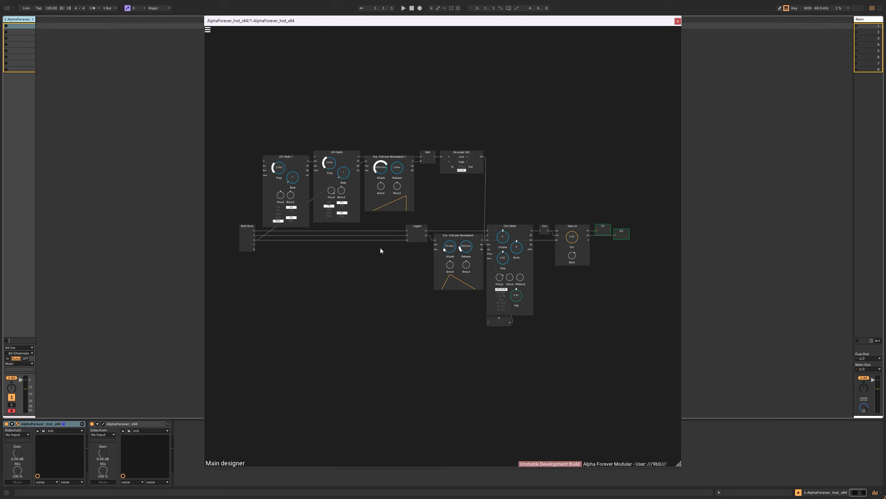
right_click(381, 250)
text(midi)
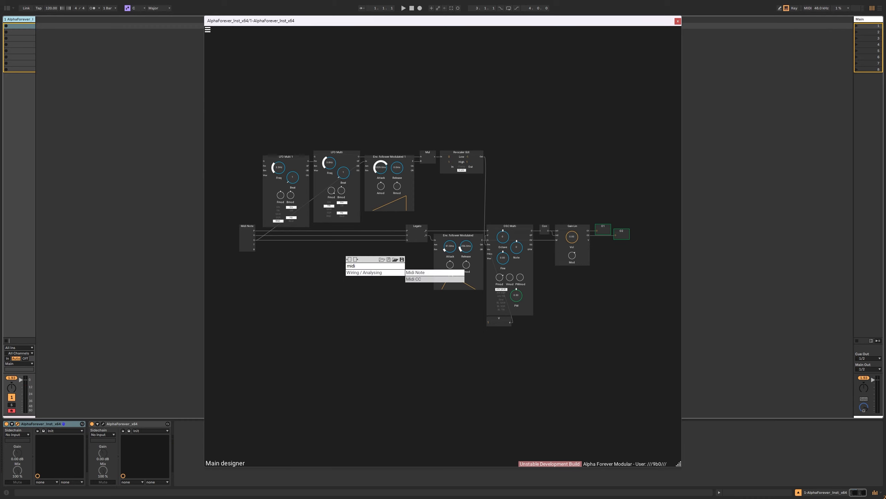
click(448, 279)
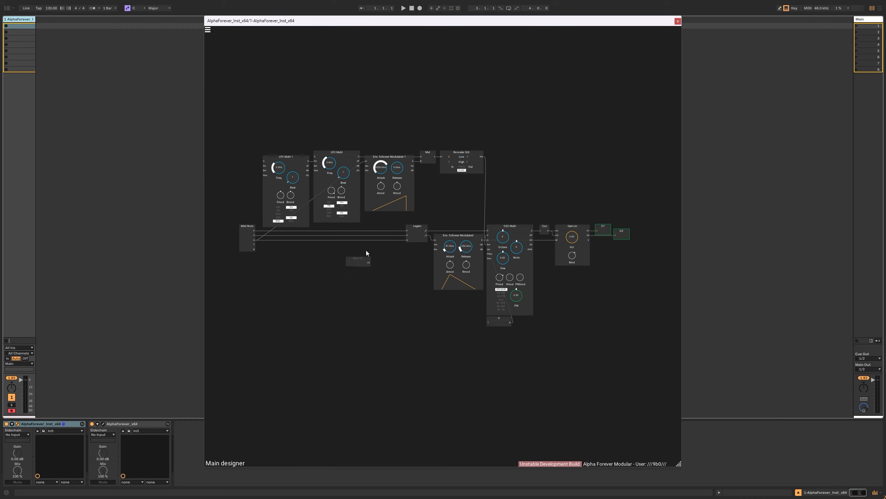
scroll(364, 283, up, 5)
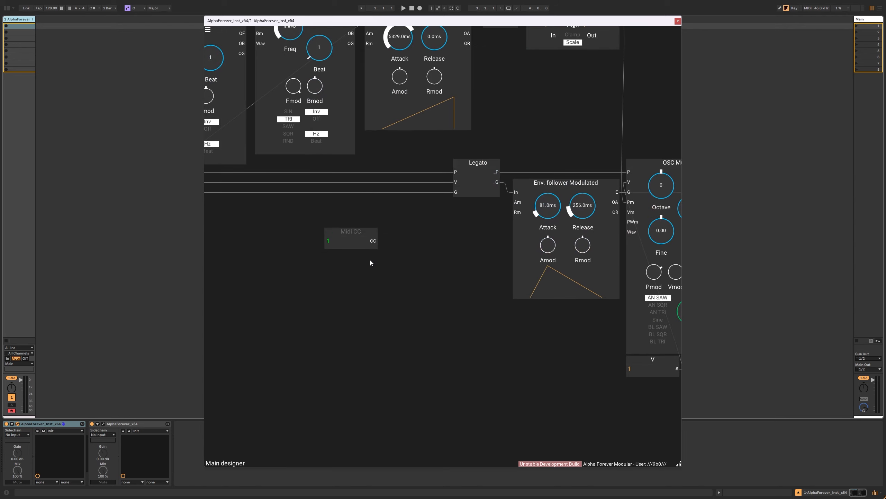
drag(359, 231, 319, 238)
drag(338, 220, 459, 234)
scroll(556, 214, down, 1)
right_click(520, 238)
text(des)
click(588, 249)
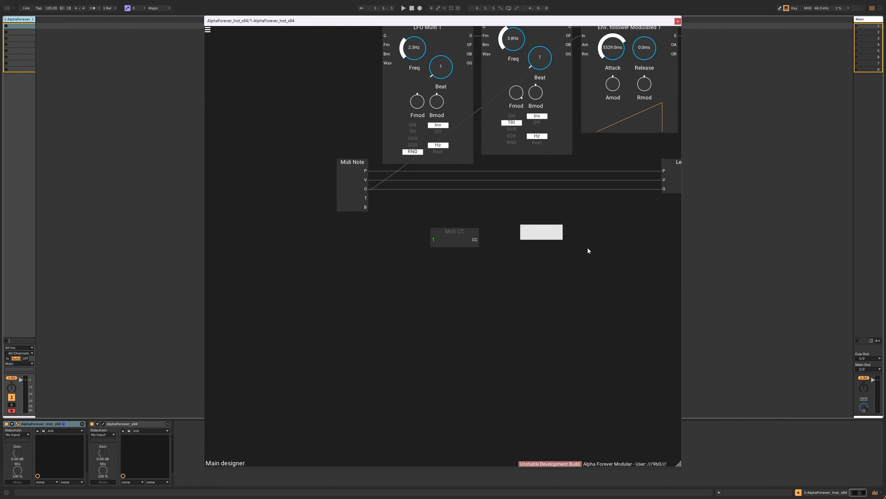
double_click(545, 226)
text(Smo)
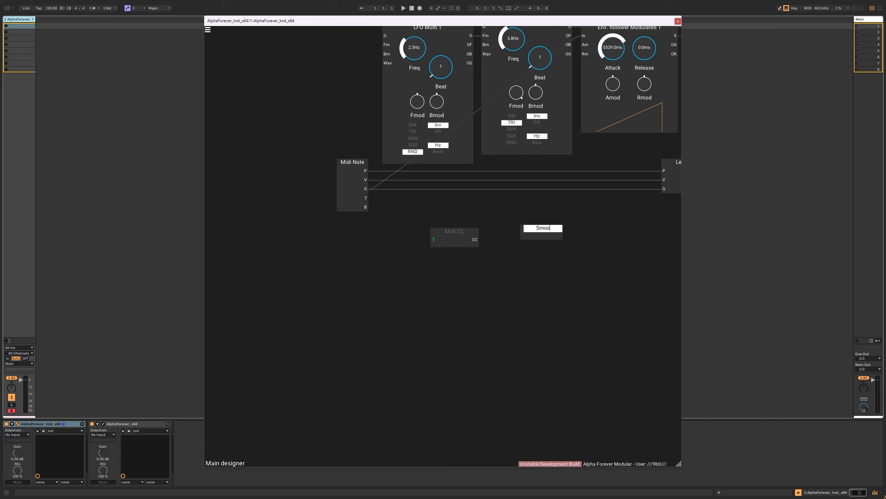
text(o)
key(Return)
key(Delete)
- Move Legato away from Env. follower Modulated toward Midi Note to free space along the wires
drag(577, 230, 420, 214)
scroll(420, 214, down, 5)
drag(650, 178, 604, 183)
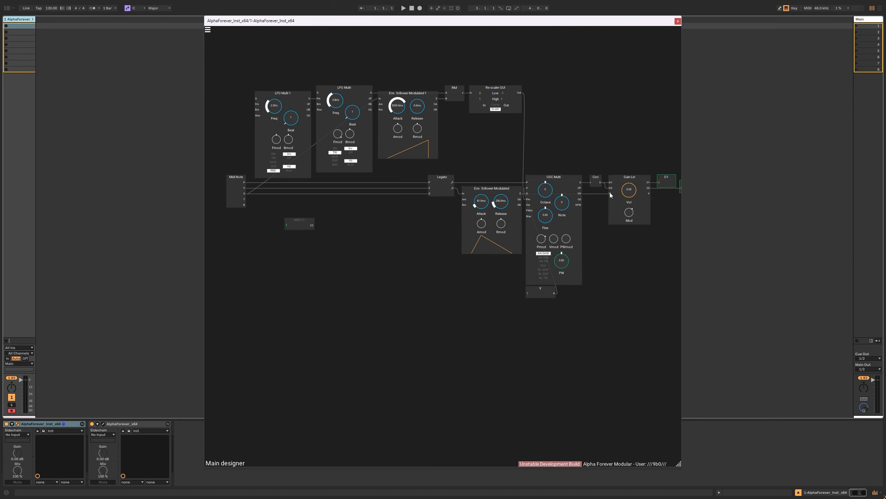
click(508, 190)
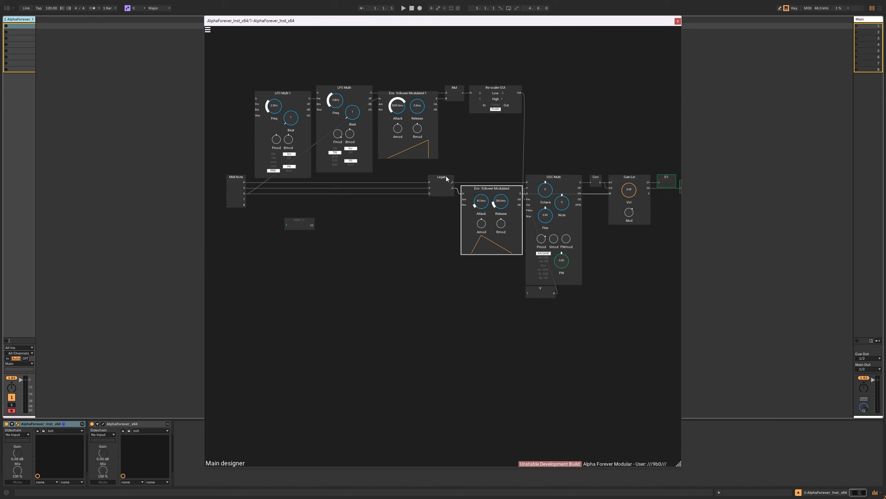
click(313, 206)
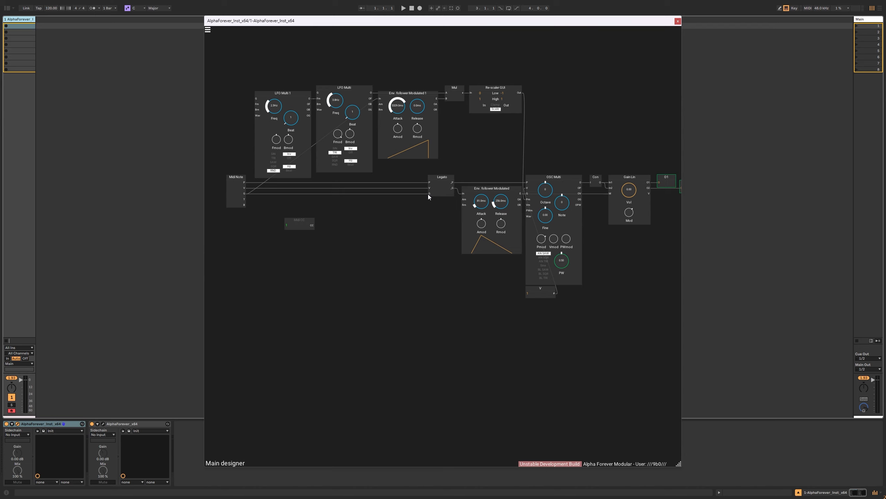
drag(446, 180, 328, 181)
- Insert a Mul between Legato's _G output and Env. follower Modulated, and connect Midi CC, placed beside it, to its B input
right_click(334, 189)
text(mul)
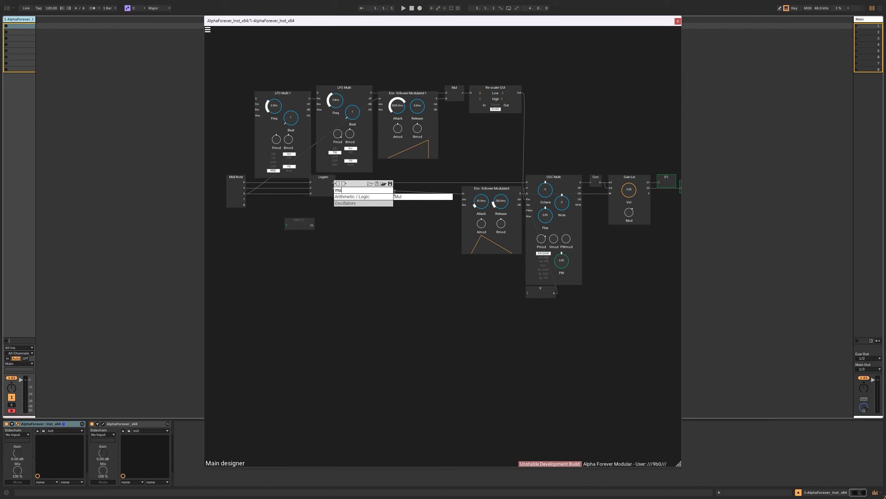
click(411, 197)
drag(371, 180, 442, 180)
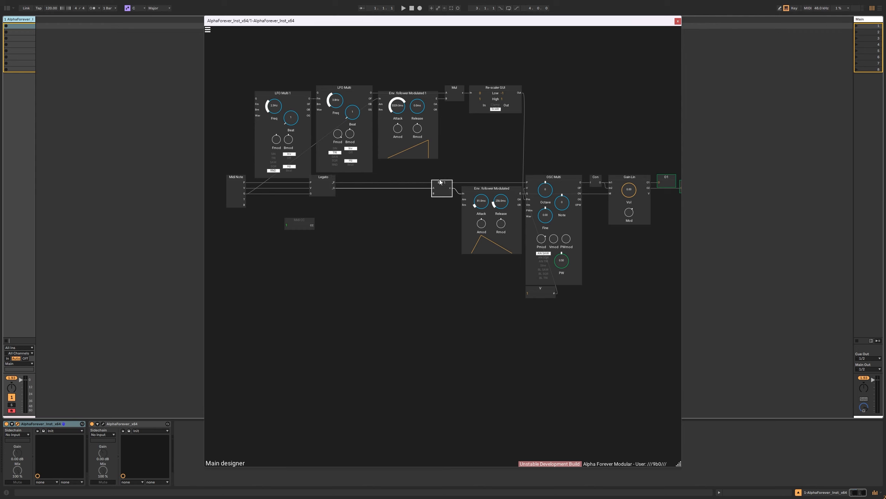
drag(307, 222, 420, 192)
click(350, 193)
- Shift the whole LFO vibrato row slightly up, and move Legato close beside Midi Note
drag(227, 68, 534, 180)
drag(486, 91, 486, 82)
click(533, 91)
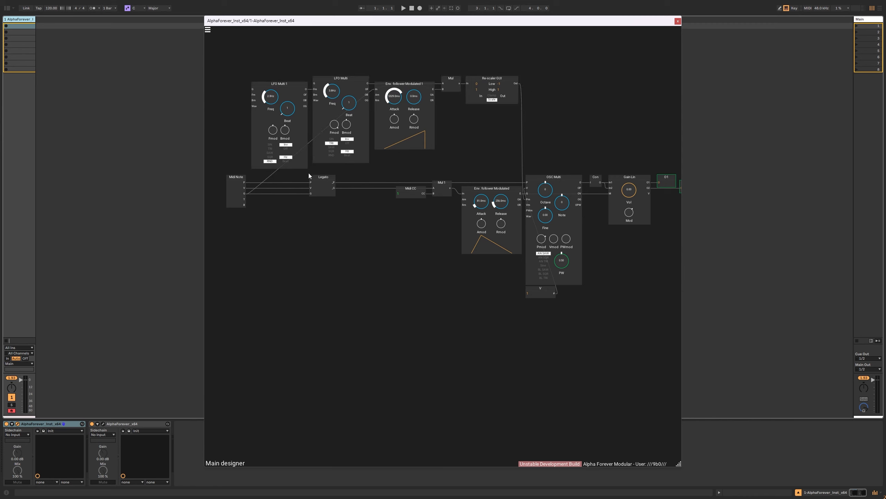
drag(327, 177, 273, 178)
click(326, 191)
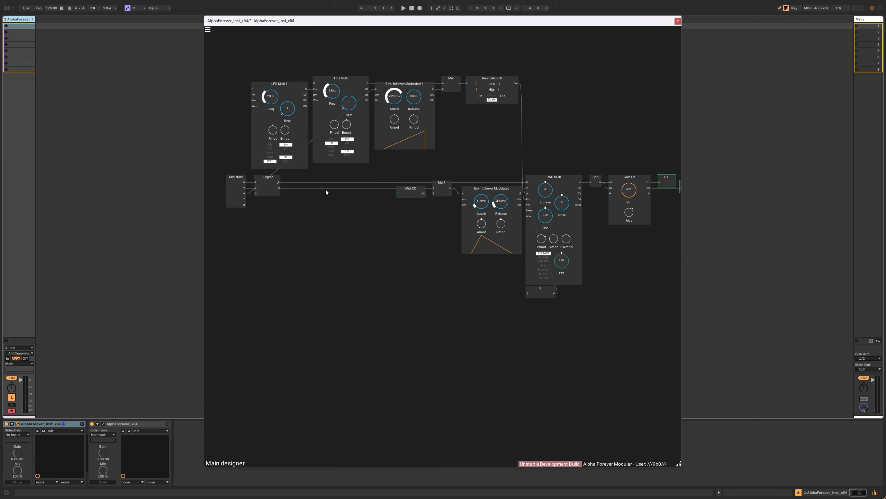
scroll(270, 214, down, 2)
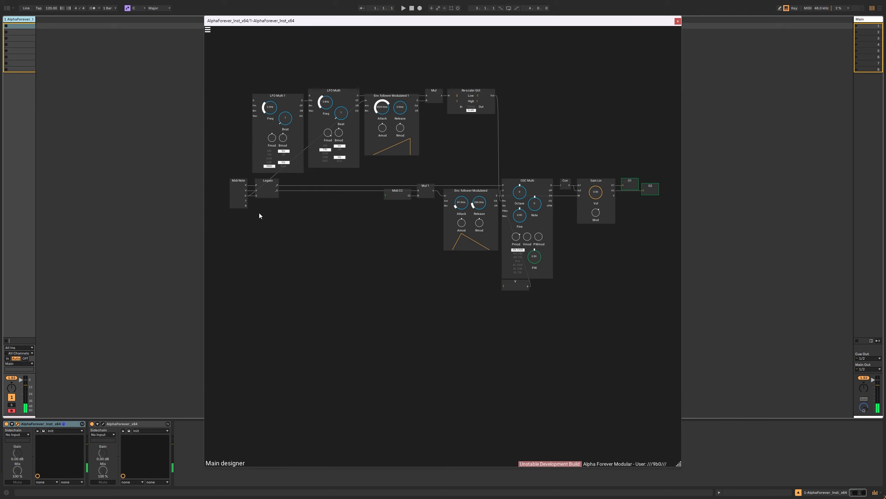
- Insert an LED between Midi CC's CC output and Mul 1's B input, and move Midi CC closer to it
scroll(259, 213, up, 5)
drag(327, 191, 231, 196)
drag(473, 129, 302, 130)
drag(418, 179, 417, 180)
right_click(359, 153)
text(led)
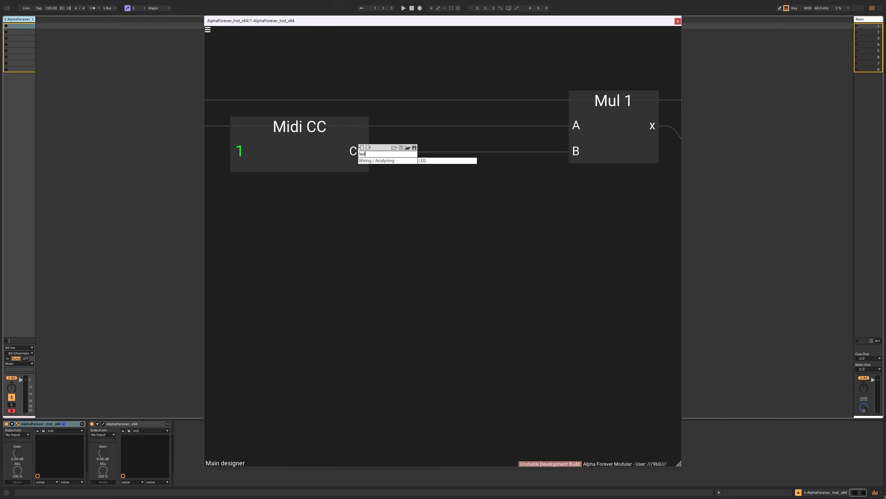
click(428, 160)
drag(498, 123, 462, 124)
scroll(460, 101, down, 3)
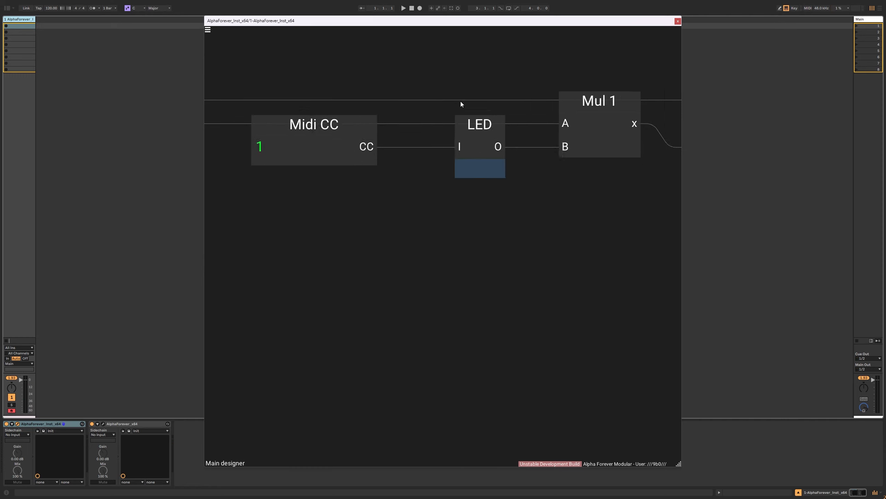
drag(392, 115, 409, 114)
scroll(413, 178, down, 4)
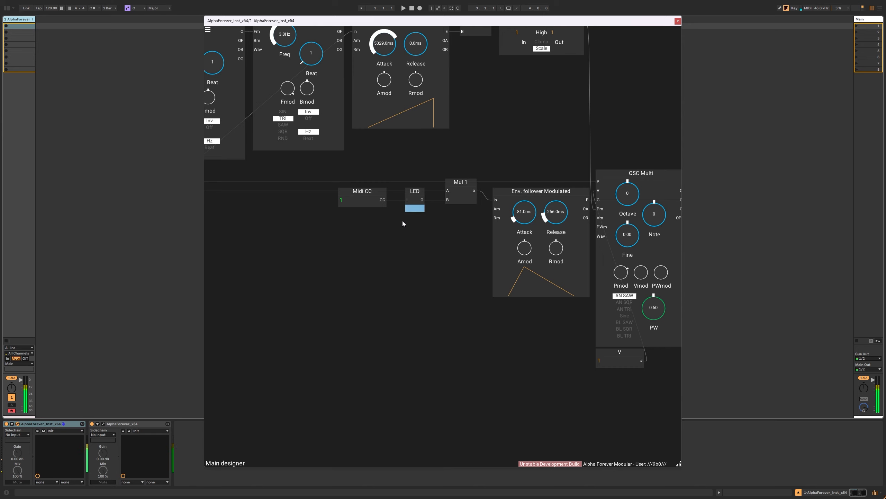
scroll(402, 221, down, 3)
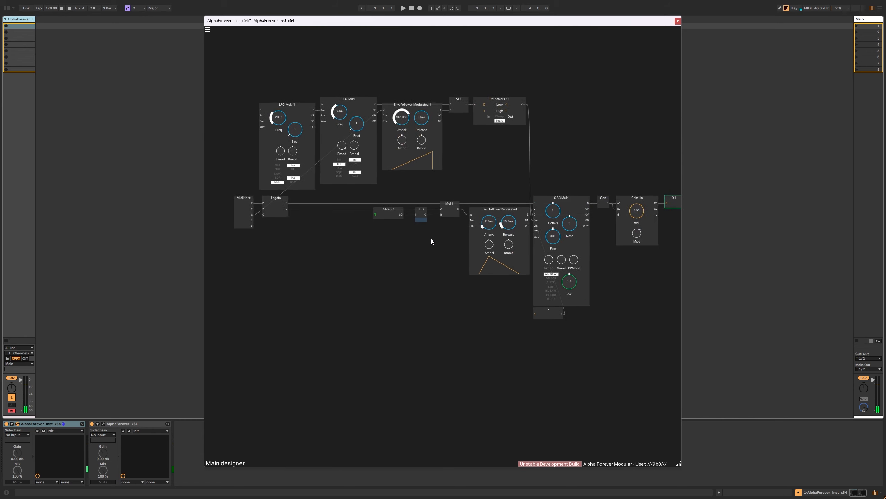
- Shift both LFOs, Midi Note and Legato away from Env. follower Modulated 1, and bring Midi CC and LED close beside Legato
drag(544, 155, 483, 157)
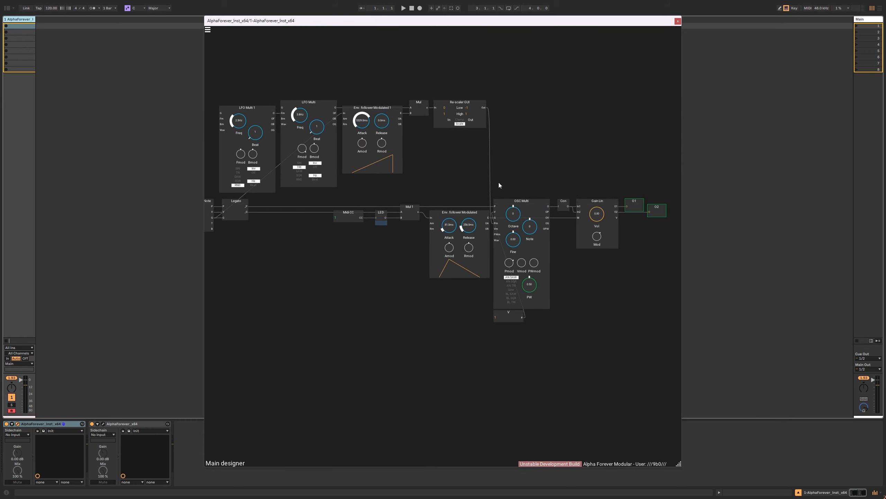
drag(386, 83, 530, 80)
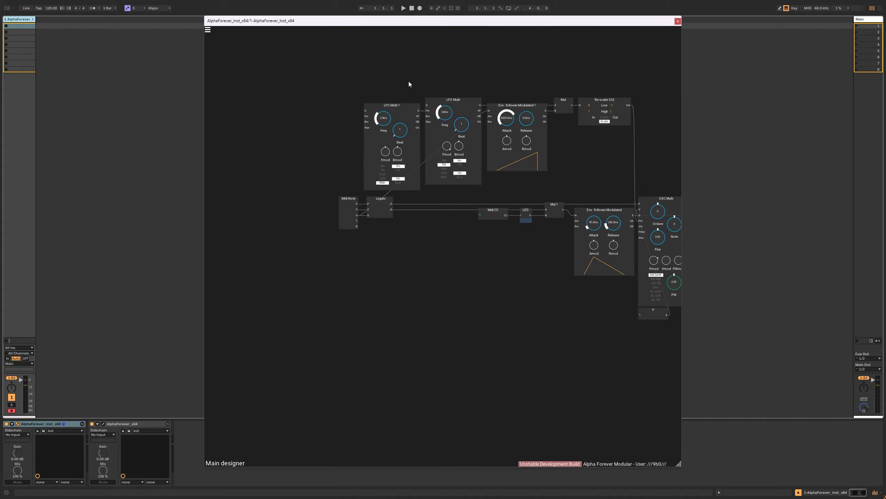
drag(304, 82, 486, 274)
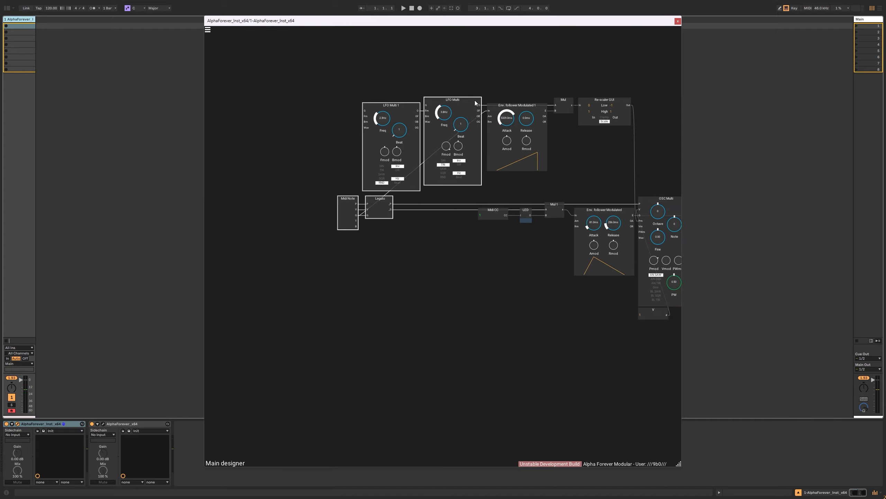
drag(481, 106, 408, 106)
click(471, 163)
mouse_move(477, 252)
mouse_down()
mouse_move(551, 214)
mouse_move(527, 197)
mouse_move(400, 211)
mouse_up()
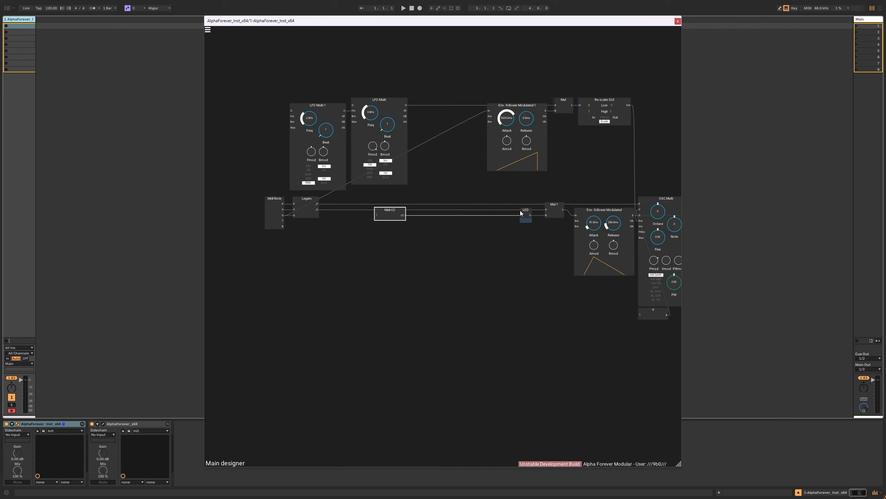
drag(520, 211, 380, 214)
- Add a Designer module below the wires after LED and name it smooth
right_click(428, 240)
text(des)
click(464, 250)
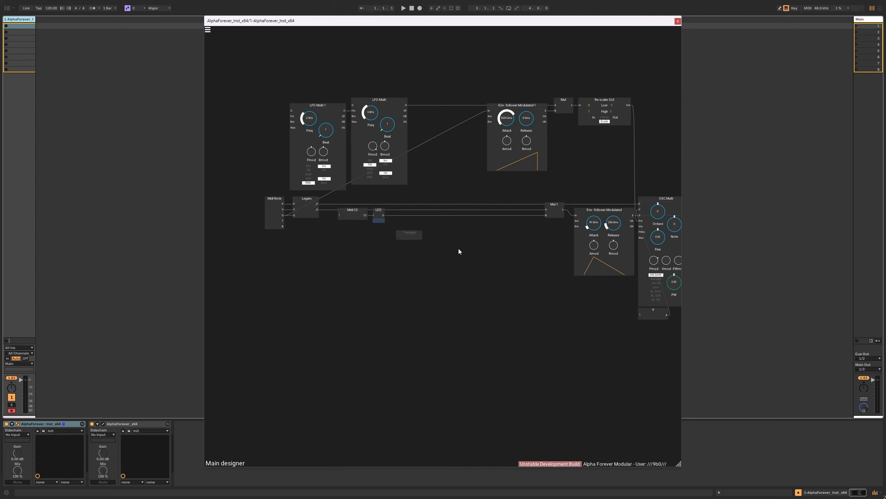
scroll(458, 248, up, 3)
text(smooth)
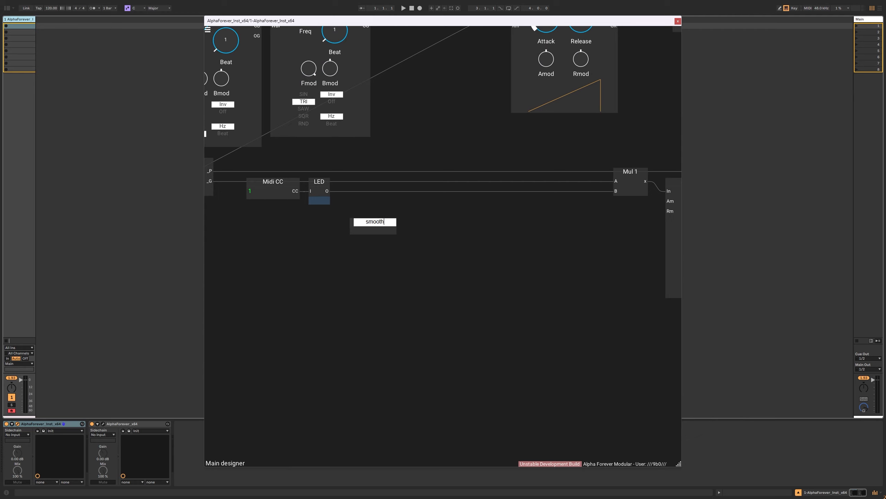
key(Return)
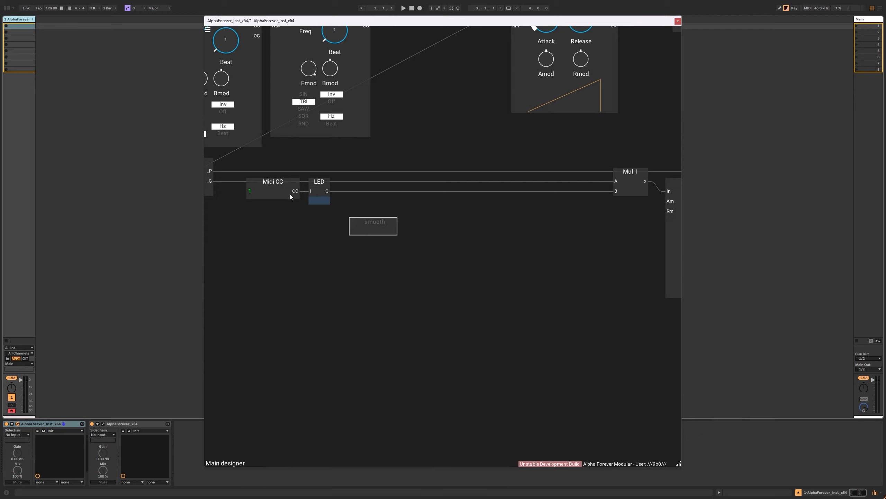
- Inside the smooth designer, add an In module and connect it to a new Env. follower Modulated
mouse_move(296, 193)
double_click(372, 227)
right_click(313, 182)
mouse_move(345, 210)
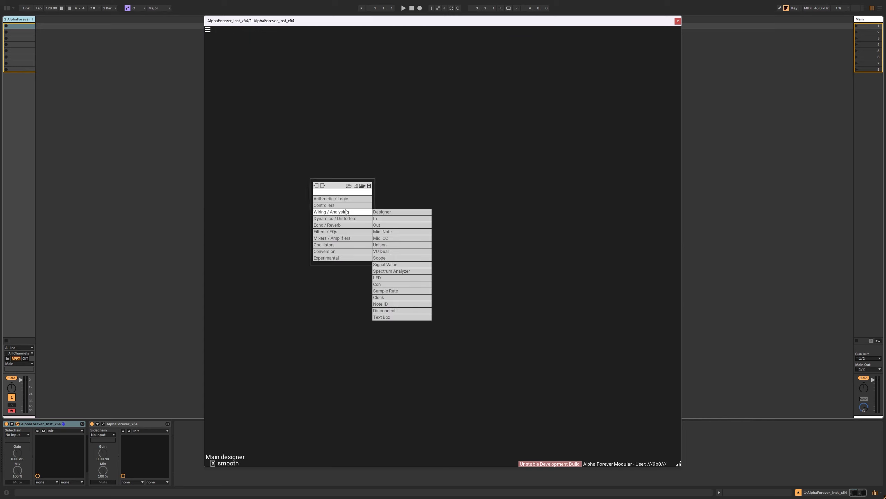
click(389, 217)
scroll(363, 203, up, 3)
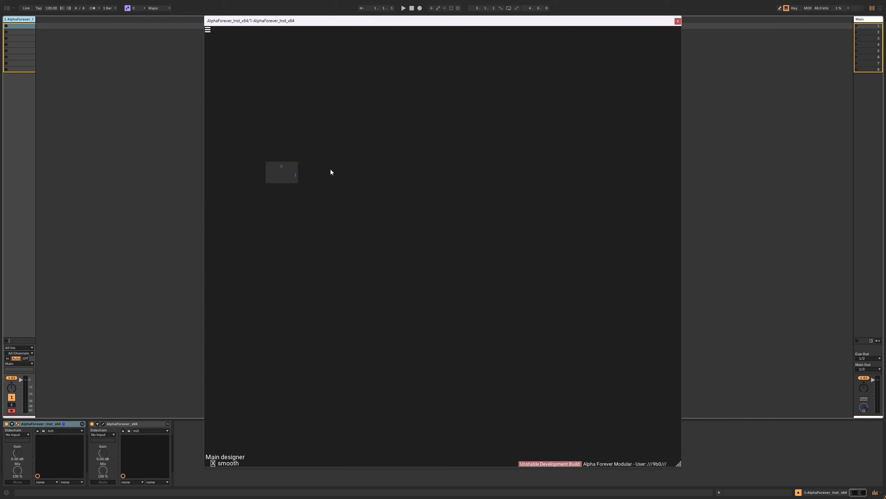
right_click(295, 175)
text(env)
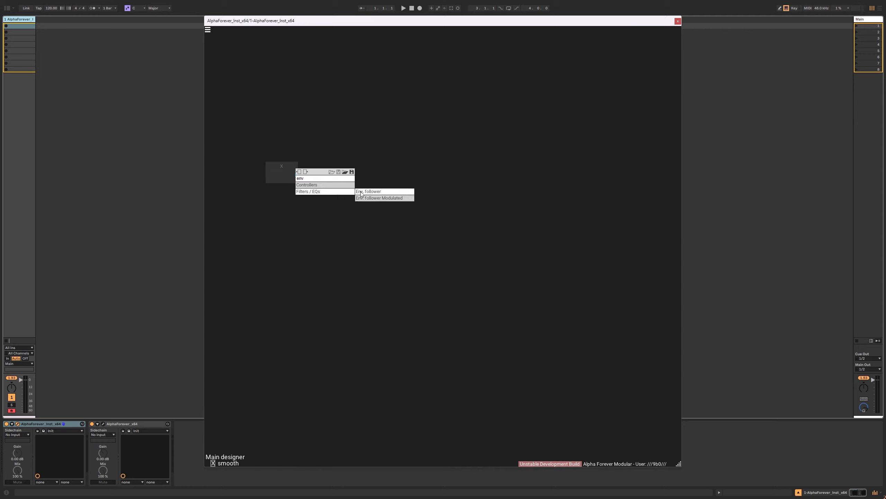
click(363, 198)
right_click(450, 174)
text(env)
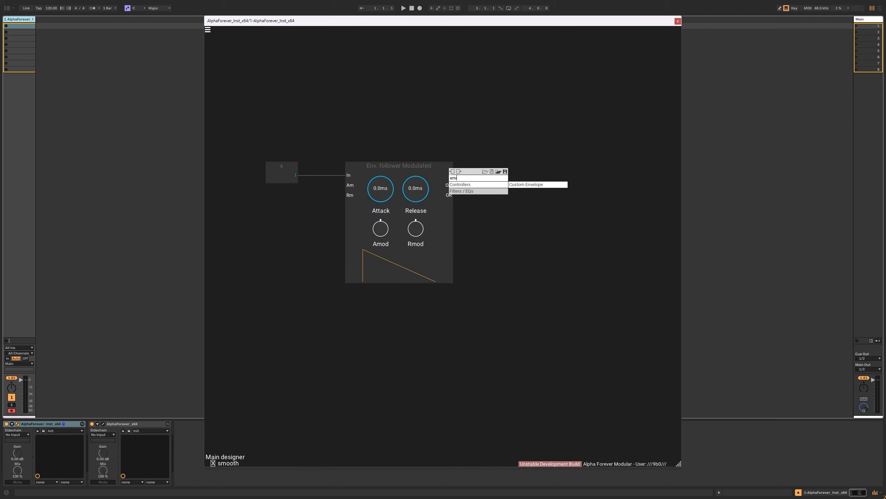
click(491, 150)
- Set the envelope follower's Attack to 132.2 ms and Release to 256.0 ms, and connect its E output to a new Out module
scroll(391, 190, up, 5)
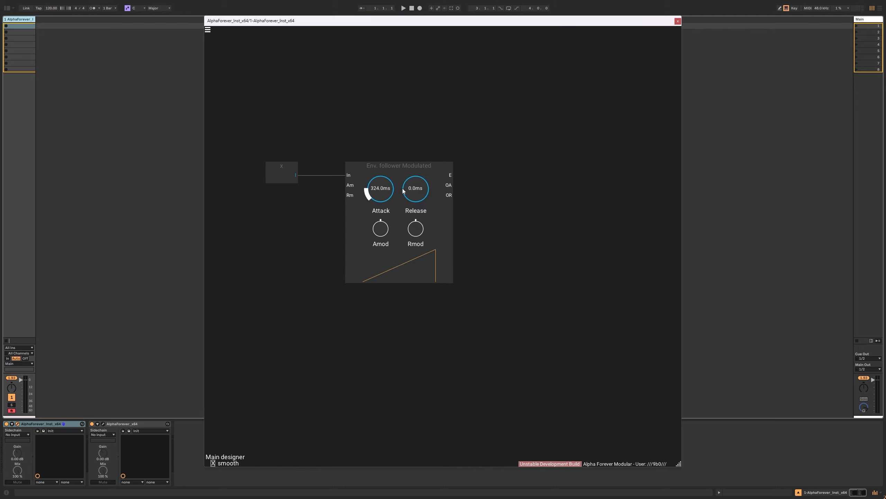
scroll(404, 190, up, 3)
scroll(378, 188, down, 3)
scroll(414, 193, up, 2)
double_click(451, 174)
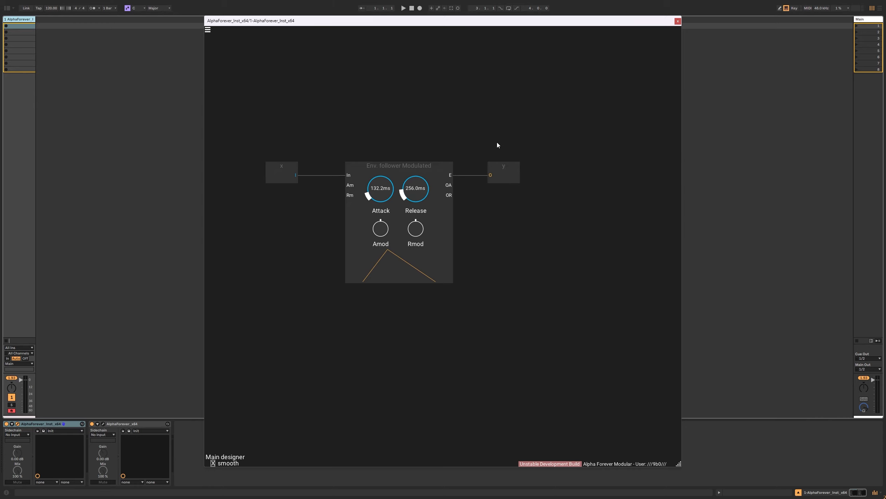
- Return to the main designer, connect LED's O output to smooth, and place smooth just above the wires beside LED
key(Escape)
drag(404, 171, 401, 211)
scroll(402, 211, down, 3)
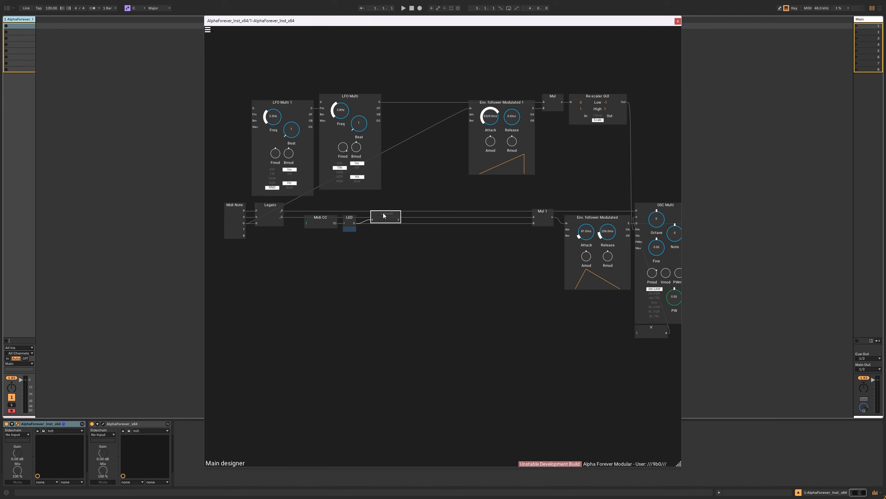
drag(383, 216, 377, 204)
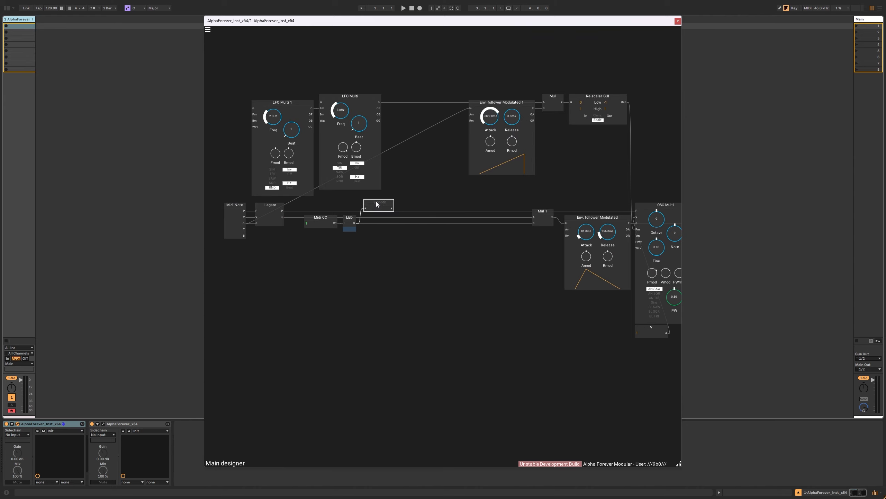
- Insert a Mul on the wire from LFO Multi's O output to Mul, and connect smooth's output to its B input
right_click(380, 103)
text(mul)
click(454, 111)
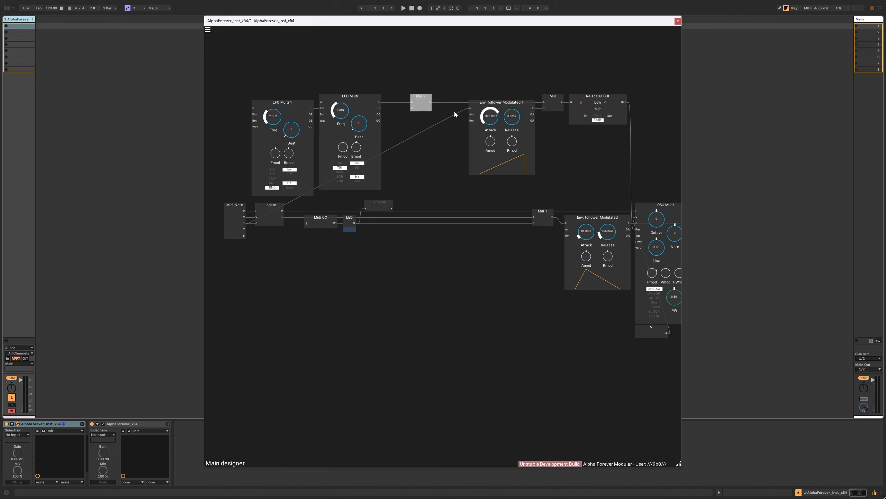
click(454, 112)
drag(417, 164, 413, 96)
click(413, 81)
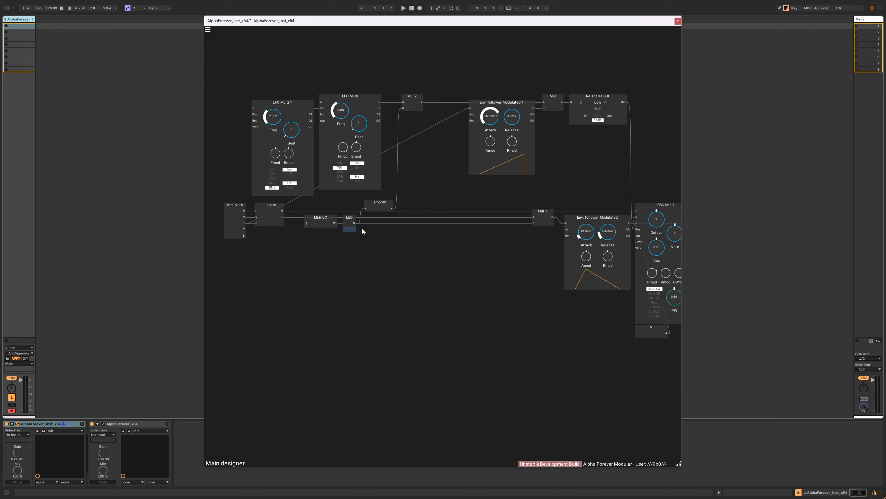
- Move Midi CC, LED and smooth together against Legato, and Mul 2 close beside LFO Multi
drag(295, 245, 366, 202)
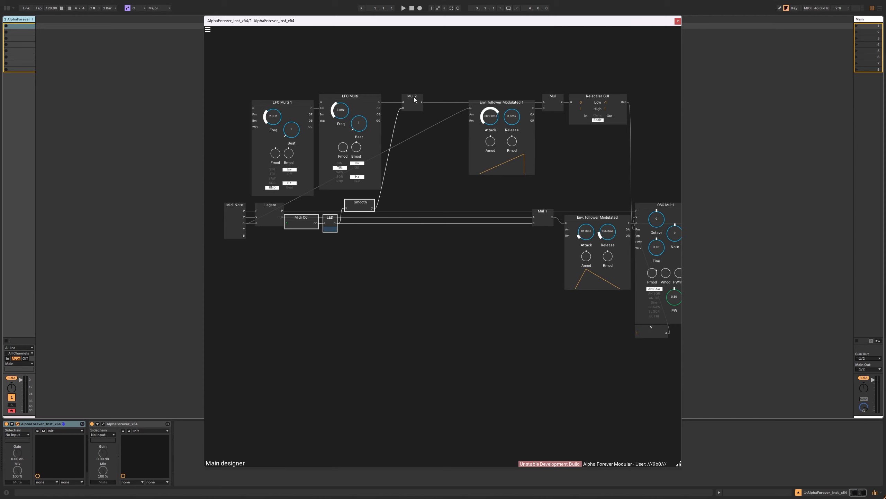
drag(415, 99, 401, 99)
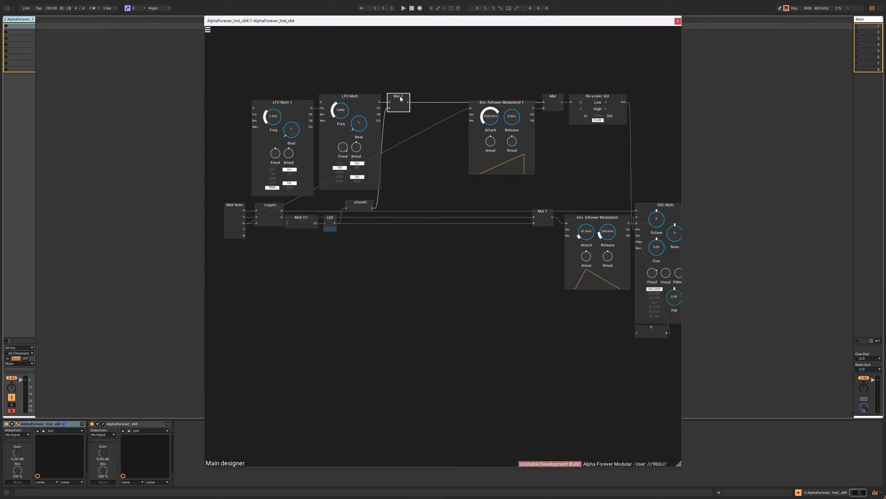
- Align the right edges of smooth and LFO Multi
click(359, 209)
shift+click(374, 97)
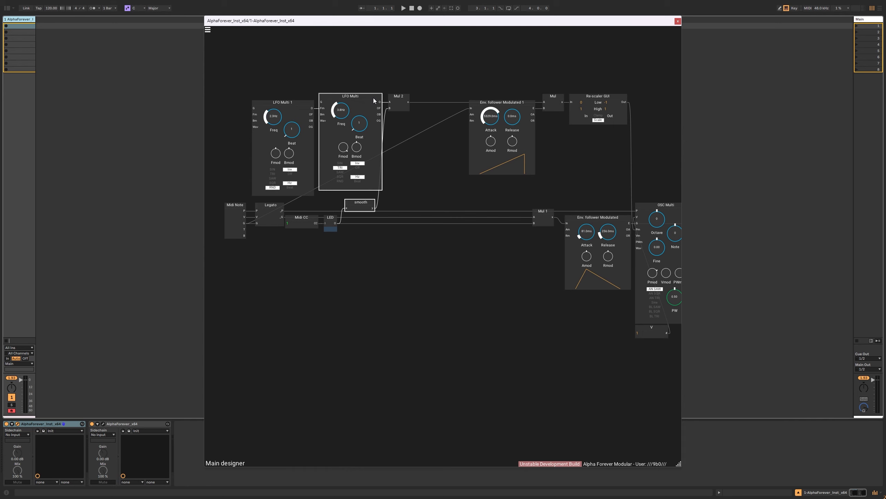
key(ctrl+Right)
click(417, 135)
scroll(422, 132, down, 1)
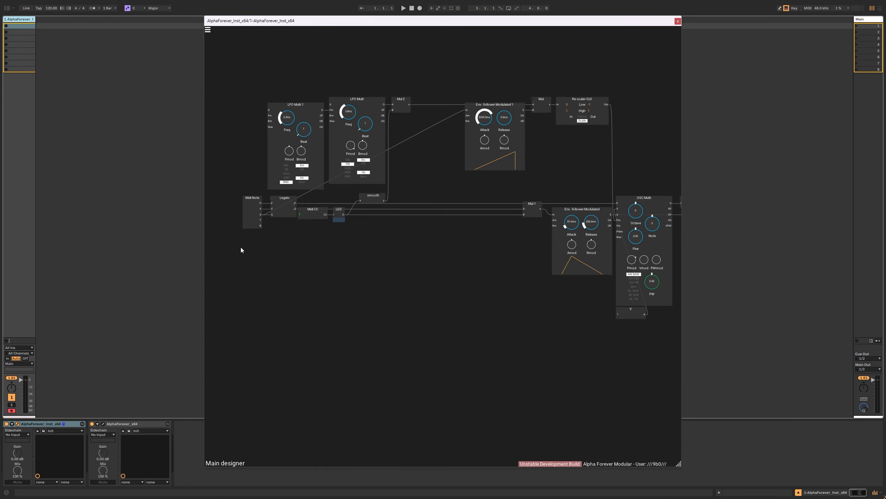
- Move the two LFOs, Mul 2, Midi Note, Legato, Midi CC, LED and smooth together close beside Env. follower Modulated 1
drag(241, 246, 456, 99)
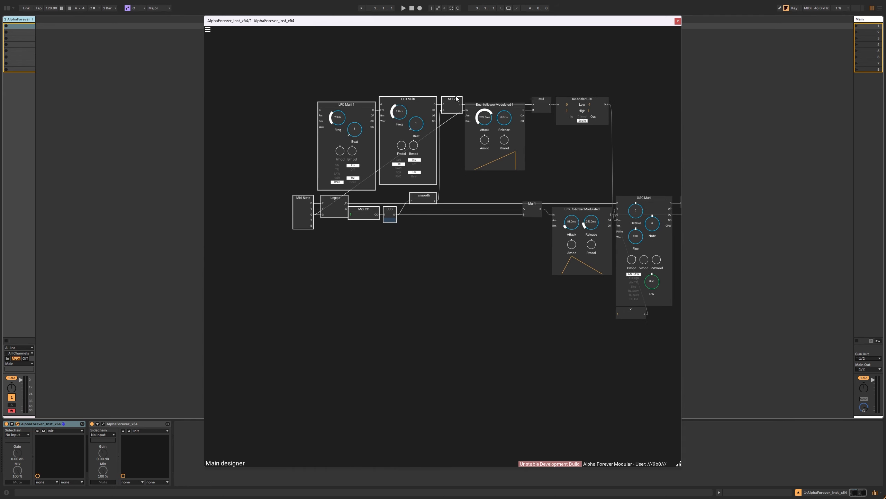
click(462, 73)
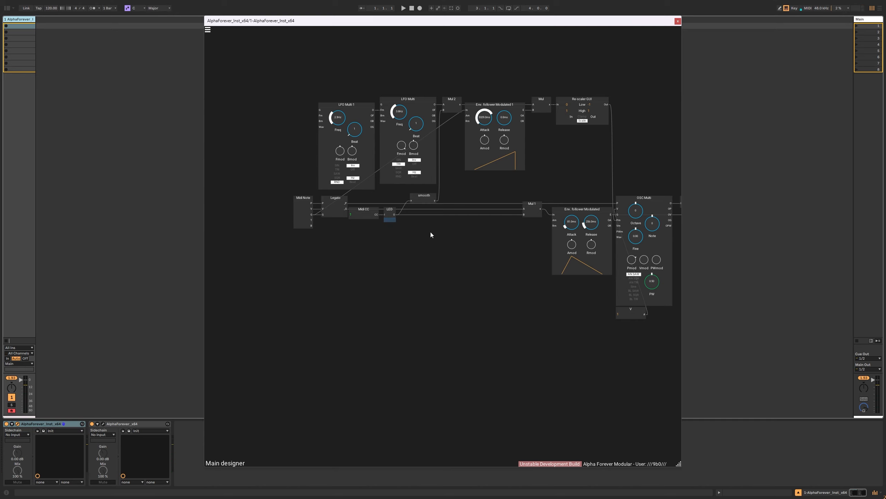
drag(367, 210, 374, 211)
click(408, 224)
- Move Con, Gain Lin, O1 and O2 together away from OSC Multi to free space behind the oscillator
scroll(417, 226, down, 3)
drag(433, 231, 360, 249)
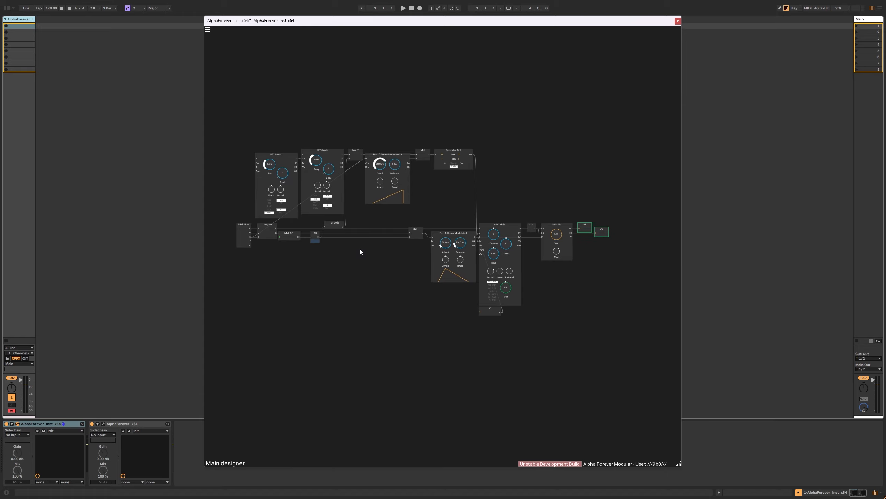
drag(592, 162, 507, 159)
scroll(482, 176, up, 1)
drag(435, 206, 575, 317)
drag(443, 229, 516, 229)
click(466, 194)
scroll(464, 214, up, 6)
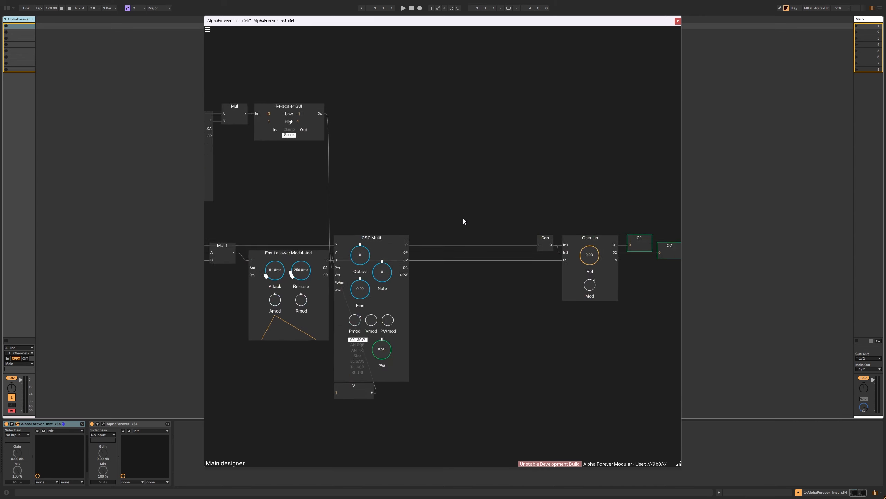
- Add a Mixer 4 Lin and insert it on the wire between OSC Multi's O output and Con, beside OSC Multi
right_click(456, 217)
text(mixer)
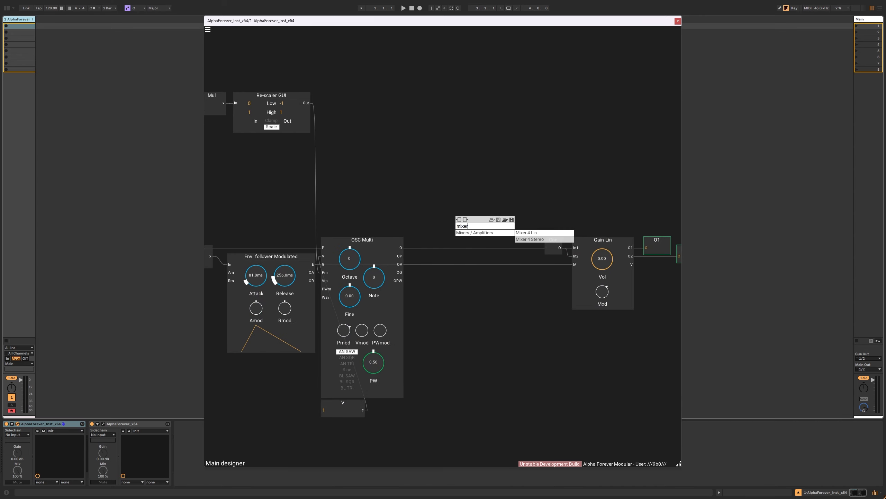
click(528, 233)
drag(498, 223, 455, 248)
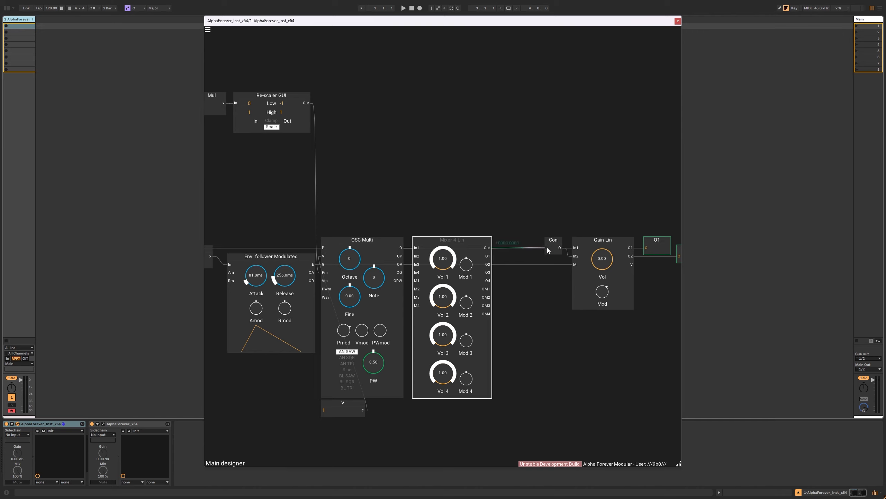
- Add a White Noise module above the mixer and attach a Filter 1P Modulated to its output
double_click(419, 179)
text(whit)
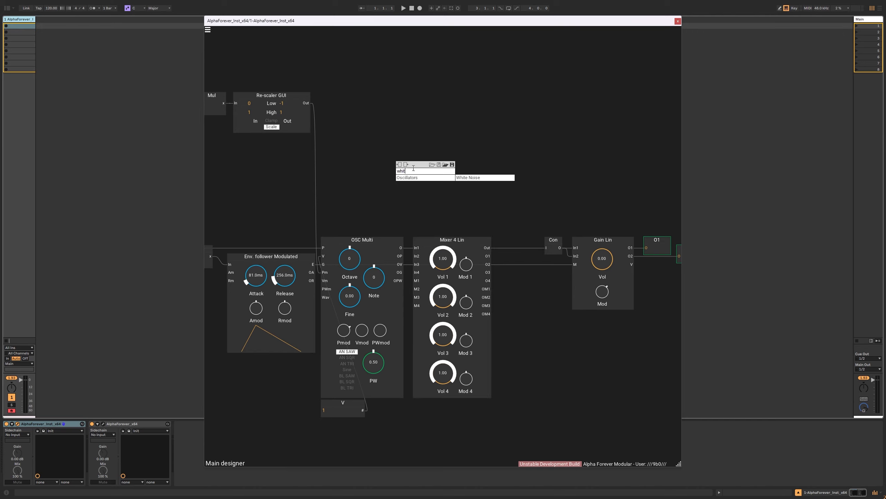
click(478, 178)
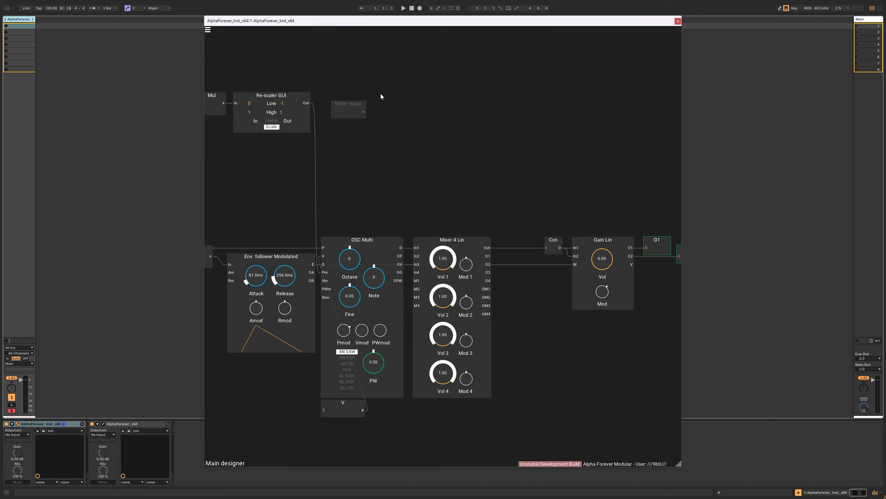
double_click(363, 113)
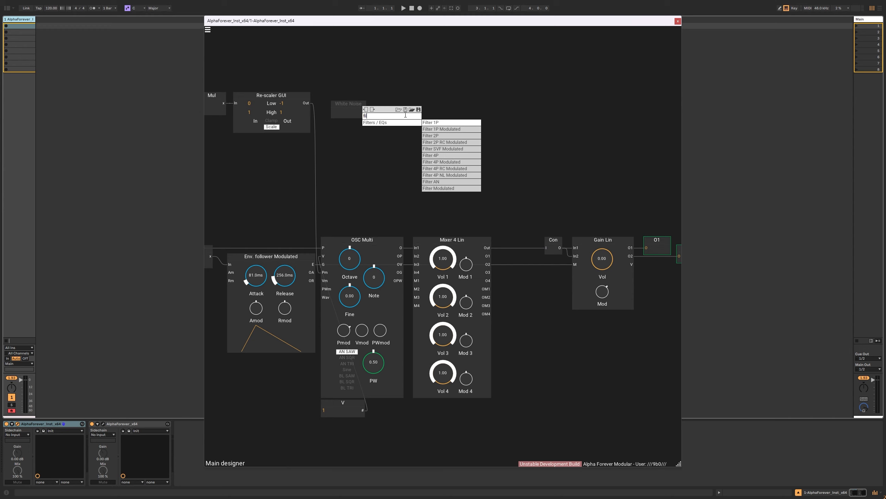
click(439, 129)
- Place White Noise and Filter 1P Modulated above OSC Multi, and connect the filter's OLP2 output to Mixer 4 Lin's In2
drag(433, 104, 355, 139)
shift+click(347, 104)
click(412, 139)
drag(397, 180, 417, 257)
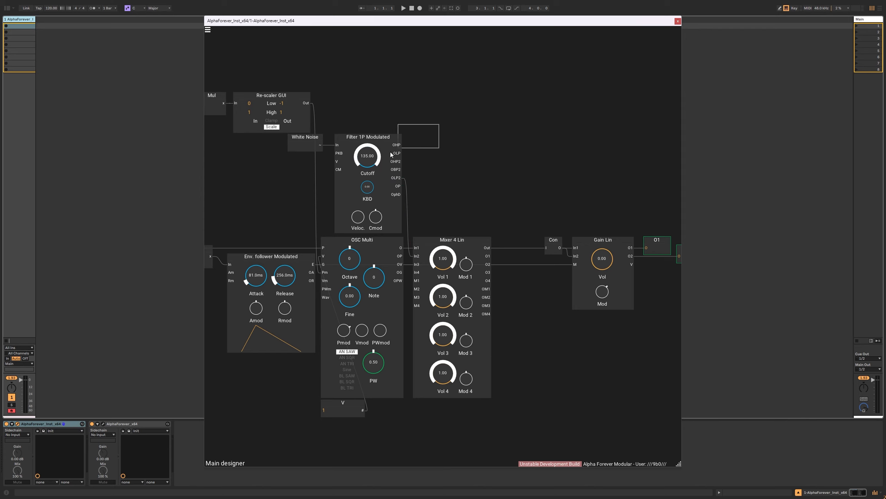
- Align the right edges of Filter 1P Modulated and OSC Multi, and move White Noise close to the filter
drag(391, 152, 258, 237)
drag(473, 105, 314, 239)
shift+click(356, 242)
key(r)
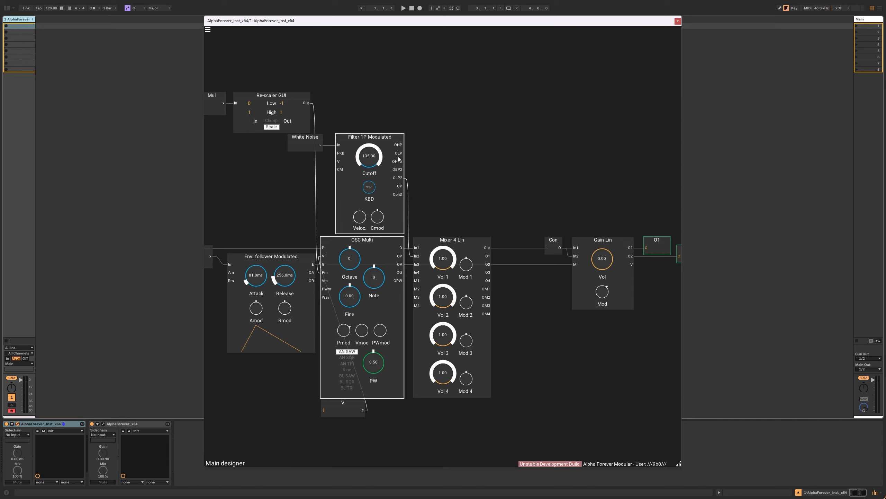
click(434, 153)
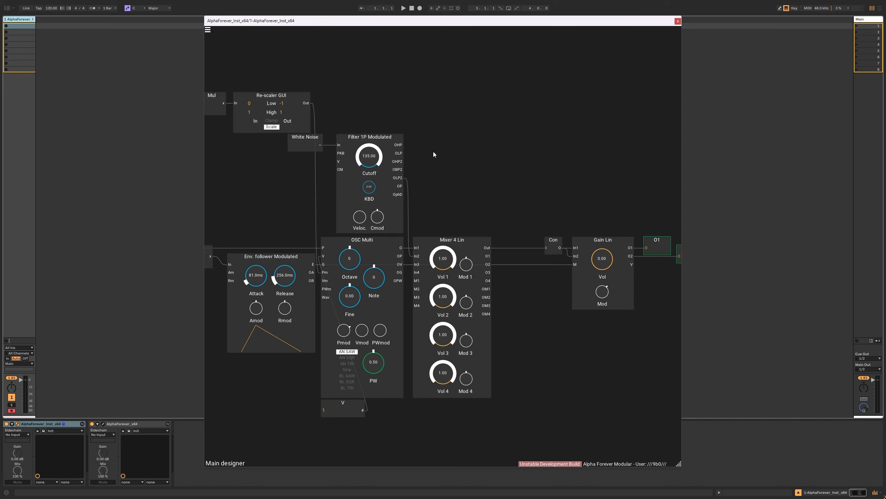
drag(311, 139, 315, 138)
click(378, 110)
- Set Mixer 4 Lin's Vol 2 to about 0.13 and Filter 1P Modulated's Cutoff to 100.57
scroll(454, 170, down, 3)
drag(448, 257, 454, 319)
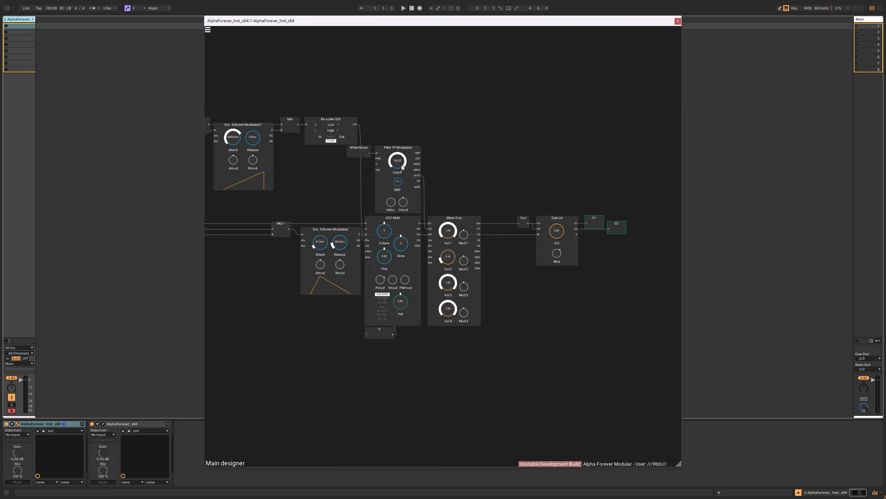
drag(402, 164, 406, 187)
- Move Con, Gain Lin, O1 and O2 together far away from Mixer 4 Lin to make room for another module
scroll(398, 168, down, 3)
scroll(399, 166, up, 3)
scroll(452, 267, down, 3)
scroll(521, 186, down, 3)
drag(518, 183, 642, 336)
scroll(406, 211, up, 6)
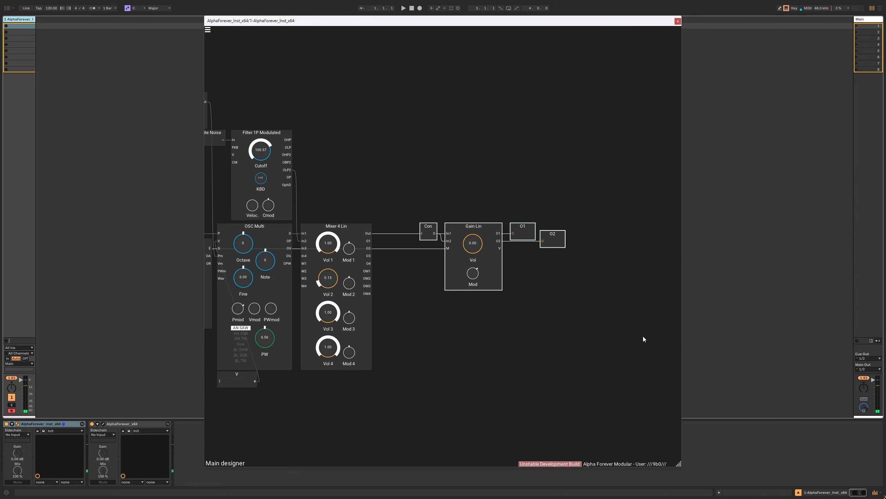
drag(425, 226, 708, 226)
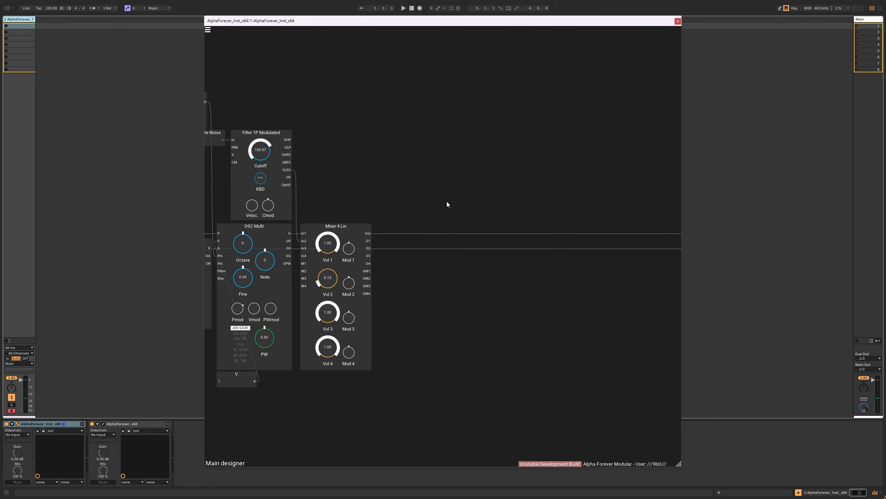
- Add a Filter SVF Modulated fed by Mixer 4 Lin's Out, place it beside the mixer, and connect its second output to Con
right_click(370, 234)
text(svf)
click(454, 244)
drag(458, 227, 530, 206)
scroll(496, 230, down, 4)
click(495, 201)
drag(349, 211, 522, 206)
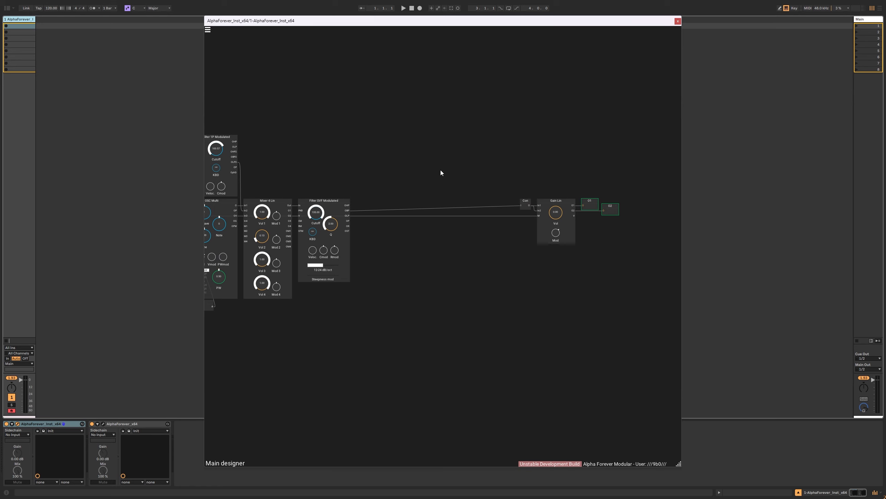
- Lower the Cutoff of Filter SVF Modulated
scroll(377, 191, down, 1)
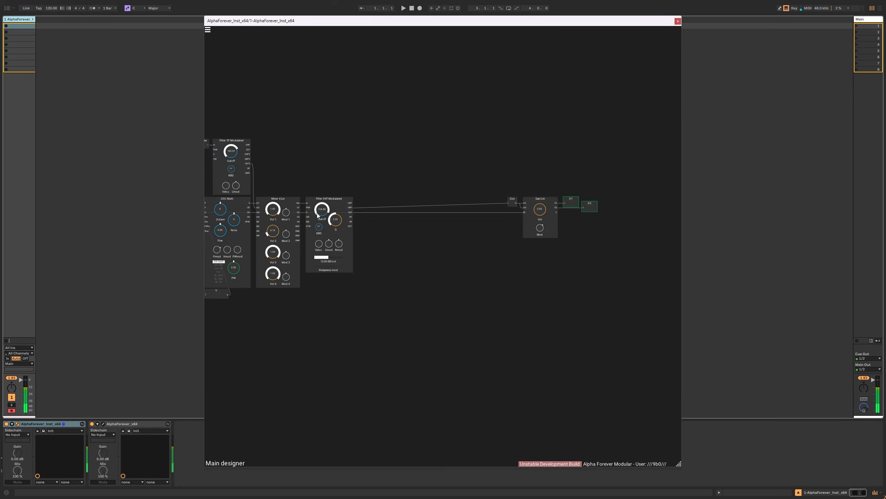
drag(313, 209, 339, 224)
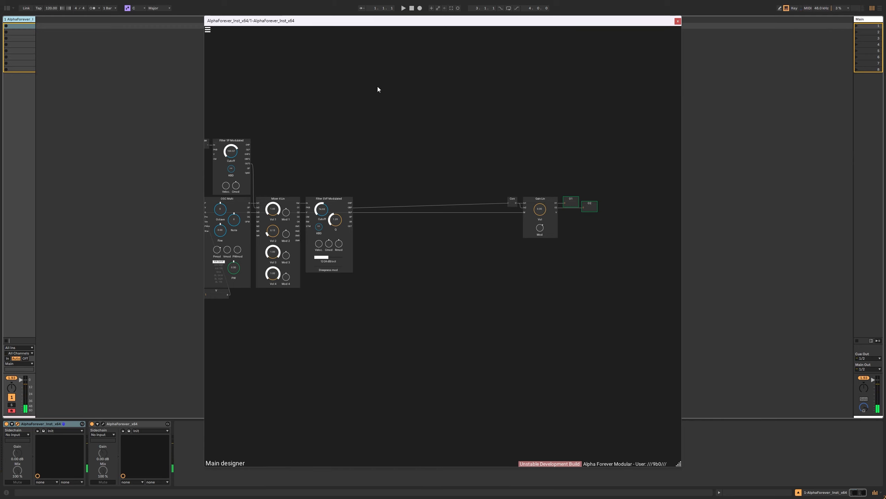
- Level Con with the SVF filter's output wire, and move Con, Gain Lin, O1 and O2 close to the filter
drag(508, 203, 510, 206)
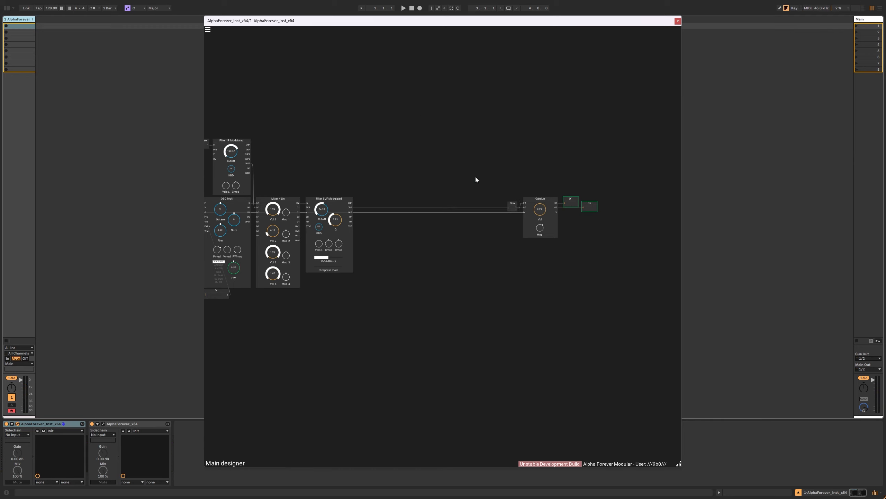
drag(475, 177, 682, 280)
drag(553, 203, 409, 203)
- Add a Reverb module in the free space below Gain Lin
drag(373, 155, 579, 164)
scroll(578, 163, down, 5)
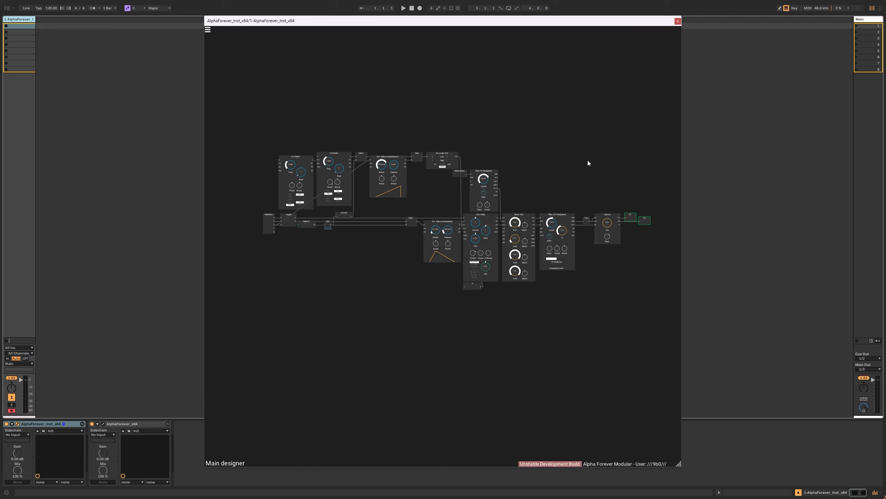
drag(592, 171, 510, 160)
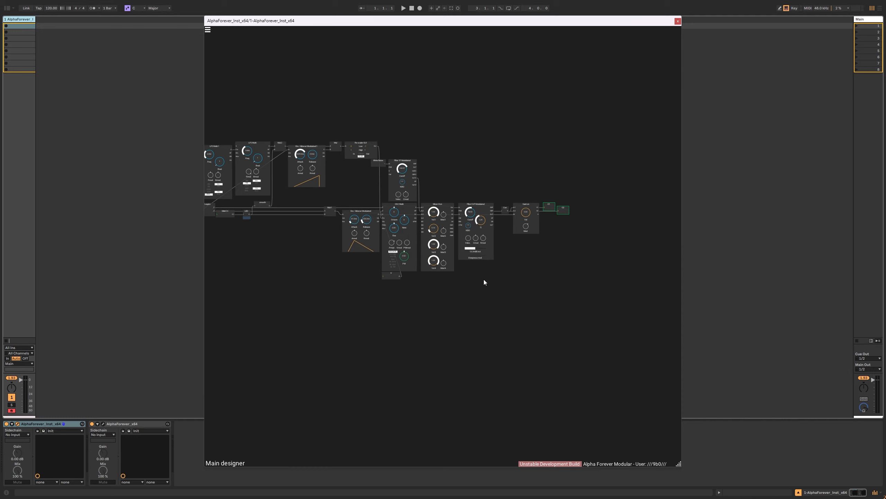
right_click(493, 274)
text(rever)
click(566, 290)
scroll(540, 256, up, 5)
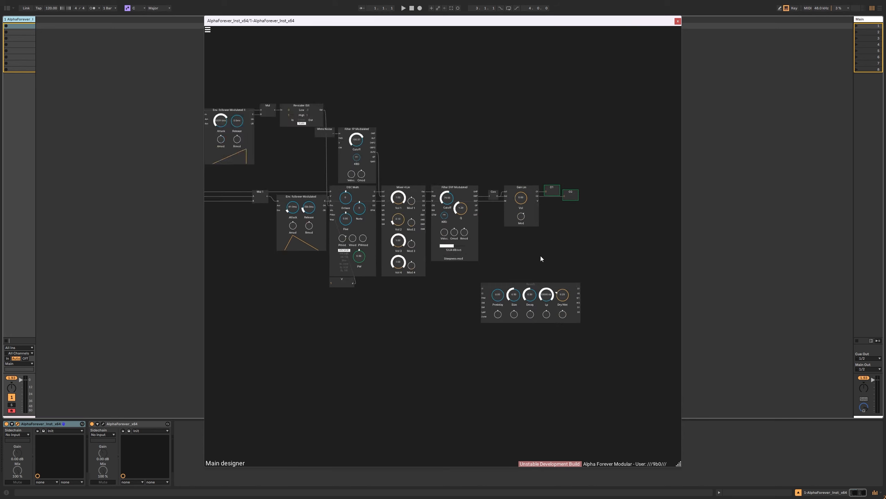
- Move Gain Lin and the outputs away from Con, and connect Con's output to the Reverb's input
drag(460, 154, 643, 248)
drag(484, 179, 470, 295)
click(543, 177)
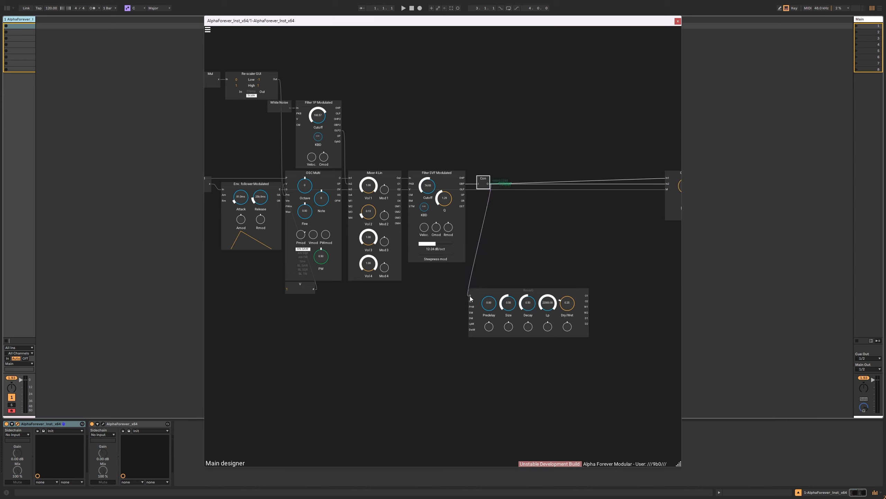
- Connect the Reverb's outputs to Gain Lin's inputs and place the Reverb in line between Con and Gain Lin
drag(488, 182, 487, 184)
drag(573, 198, 426, 198)
drag(439, 295, 519, 178)
drag(414, 308, 408, 173)
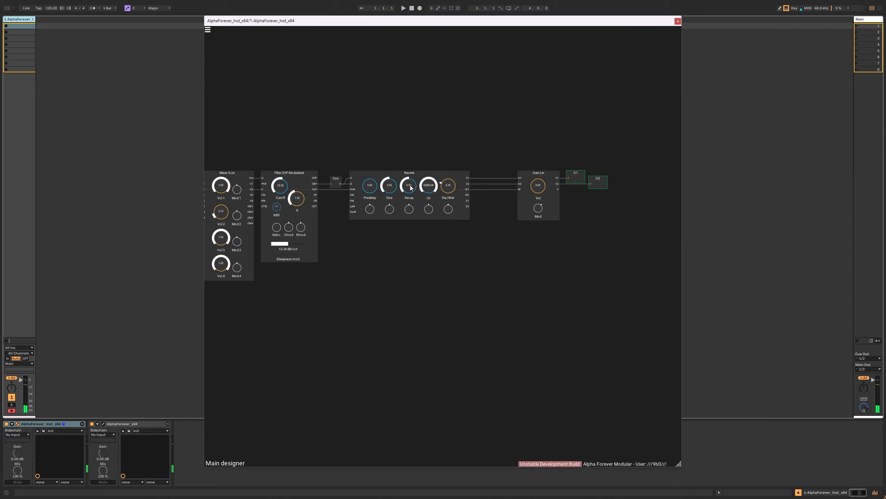
- Set the Reverb's Size to 0.03, Decay to 0.61, Lp to about 8156 and Dry/Wet to 1.00
drag(392, 189, 393, 206)
drag(429, 187, 451, 103)
- Move Gain Lin, O1 and O2 together close beside the Reverb
drag(492, 149, 655, 256)
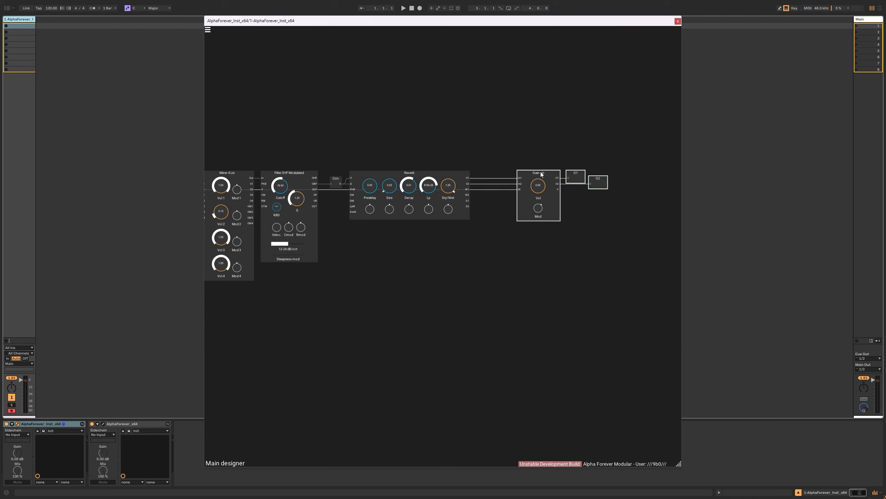
drag(541, 173, 499, 172)
drag(474, 133, 551, 118)
scroll(543, 112, down, 3)
drag(488, 99, 501, 150)
scroll(584, 121, down, 2)
scroll(527, 160, up, 2)
scroll(527, 162, down, 2)
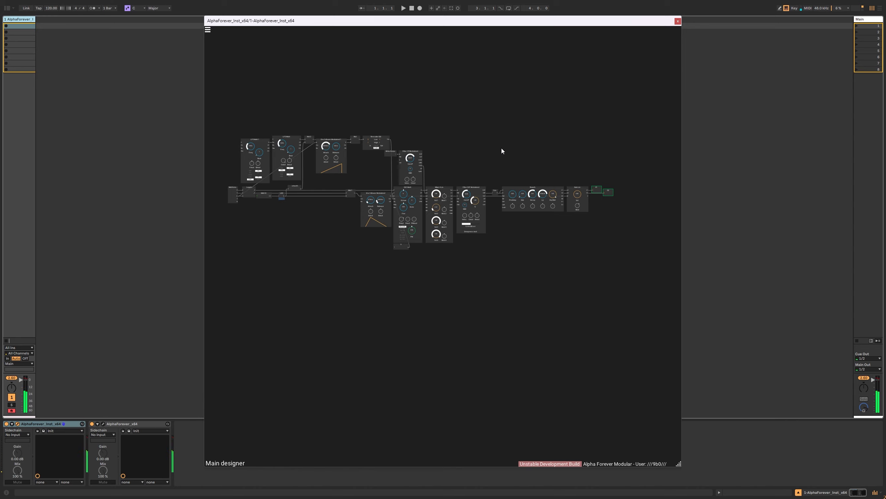
- Move O1 and O2 together away from Gain Lin to free space for another module
scroll(502, 150, up, 6)
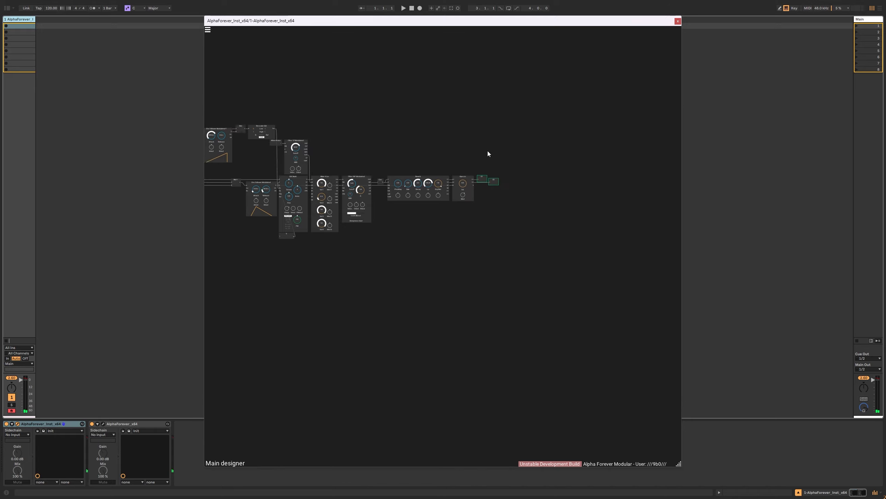
drag(451, 190, 590, 288)
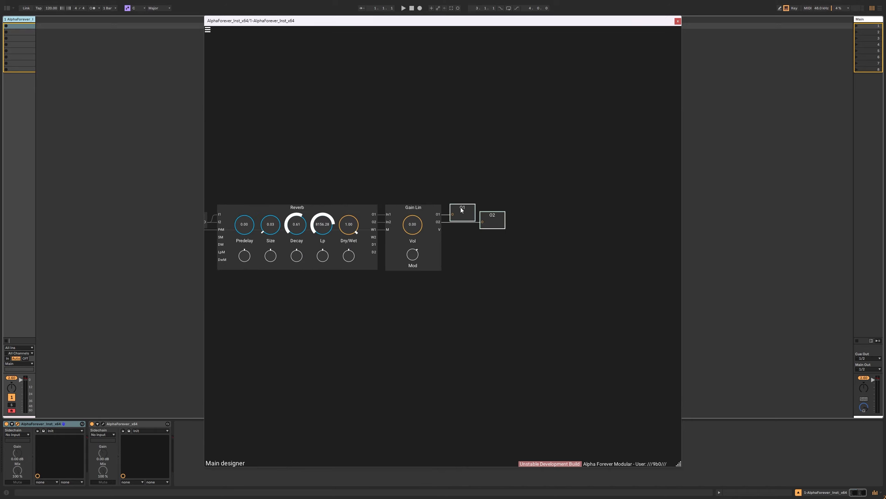
drag(461, 210, 640, 212)
- Add an FDN Reverb, connect it between Gain Lin and the O1 and O2 outputs, and place it beside Gain Lin
right_click(473, 160)
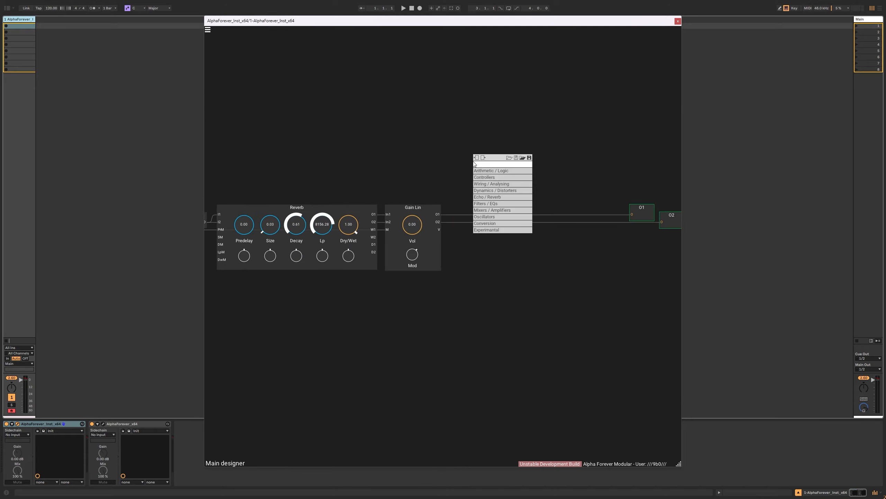
text(fdn)
click(543, 171)
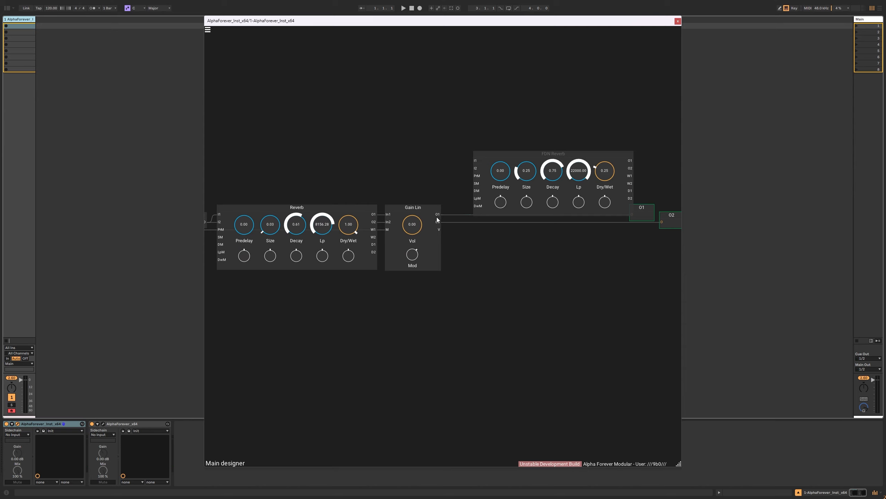
click(476, 161)
drag(516, 206, 487, 208)
- Replace O1 and O2 with a Stereo Track fed by FDN Reverb's outputs and connected to new O1 and O2 outputs
drag(532, 172, 598, 203)
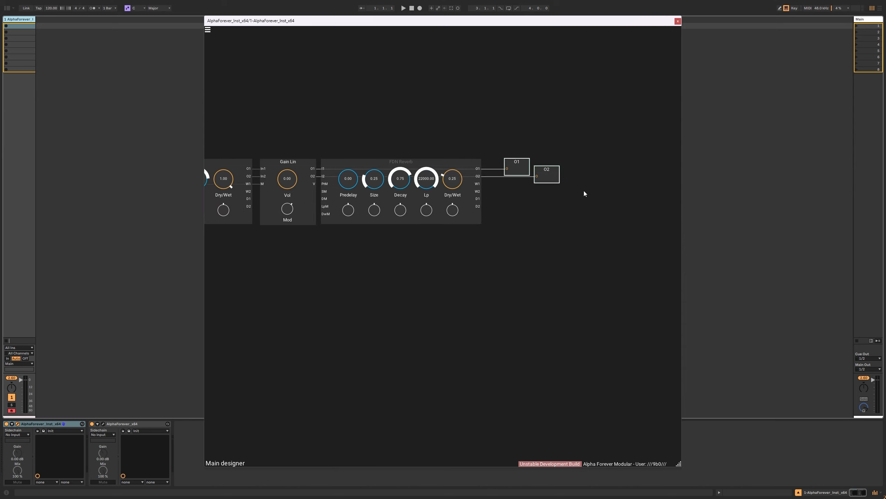
key(Delete)
right_click(536, 193)
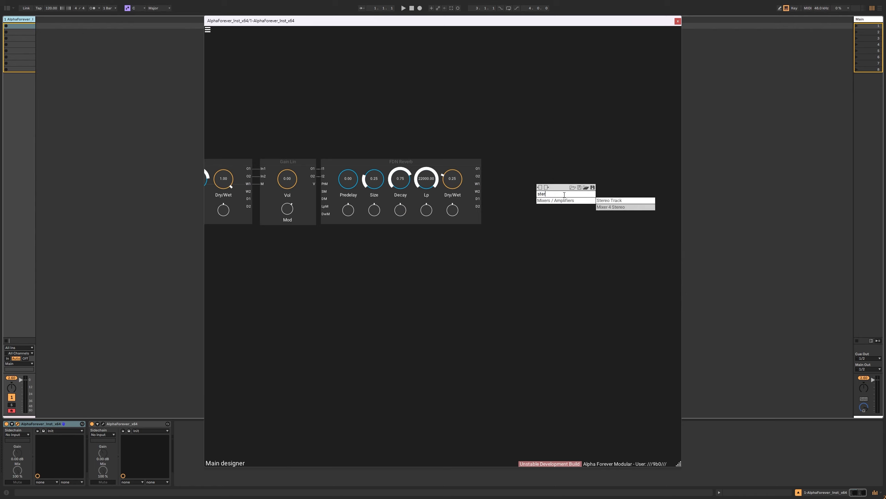
click(602, 202)
drag(477, 168, 496, 162)
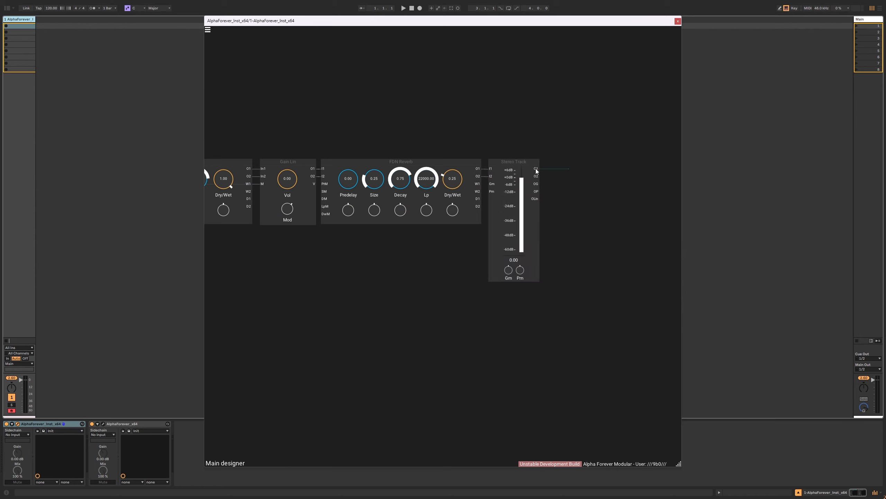
double_click(536, 176)
drag(575, 170, 607, 170)
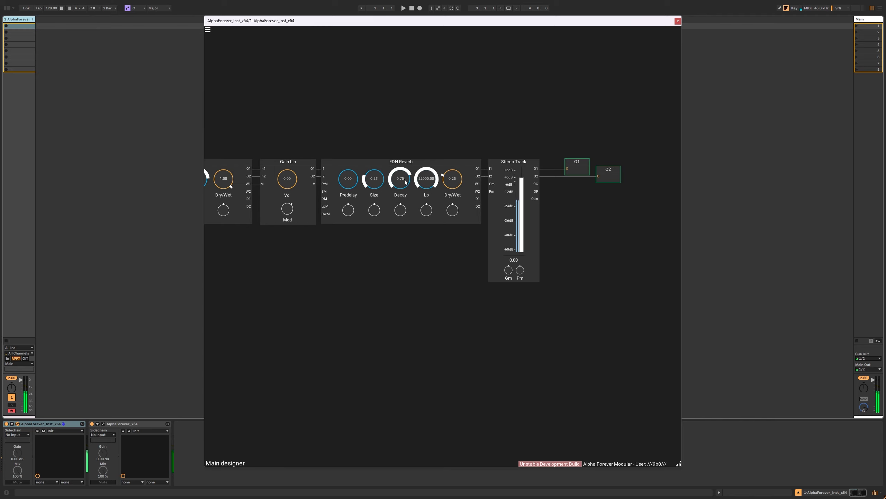
- Adjust the Decay and Predelay of FDN Reverb
drag(405, 182, 349, 178)
scroll(402, 94, down, 3)
scroll(521, 133, down, 5)
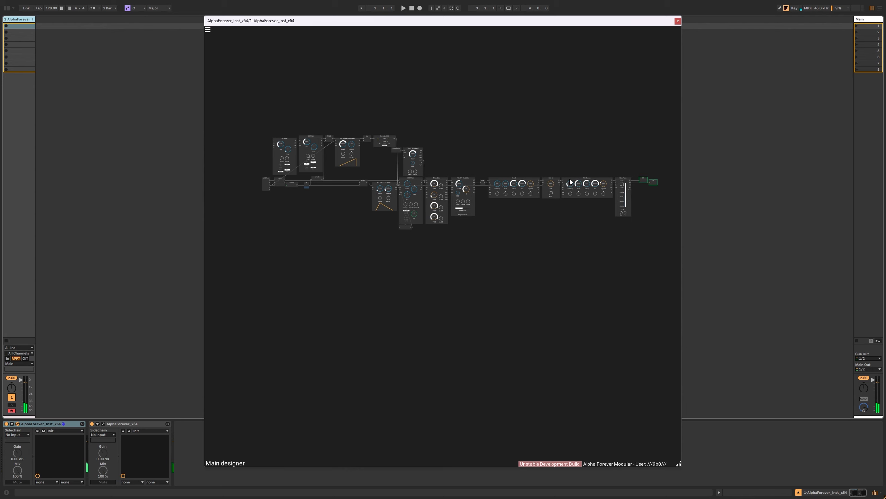
- Raise the Lp of the first Reverb and set its Decay to about 0.59
scroll(472, 136, up, 3)
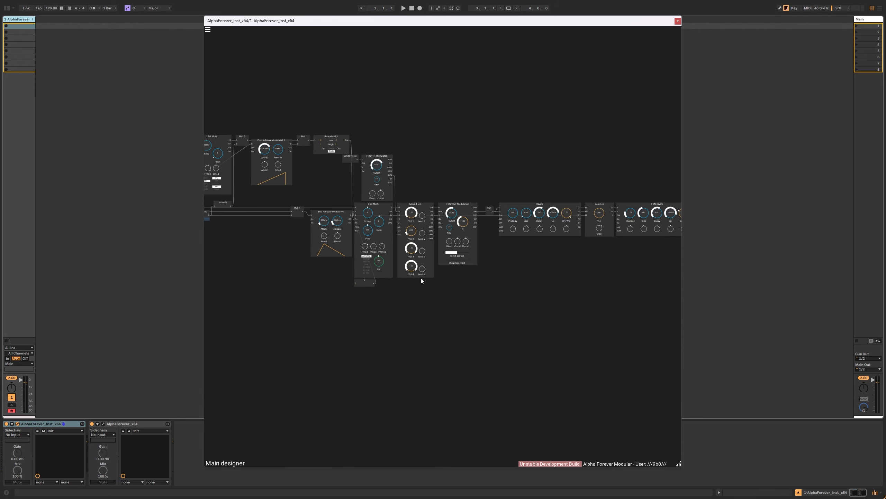
scroll(468, 315, up, 2)
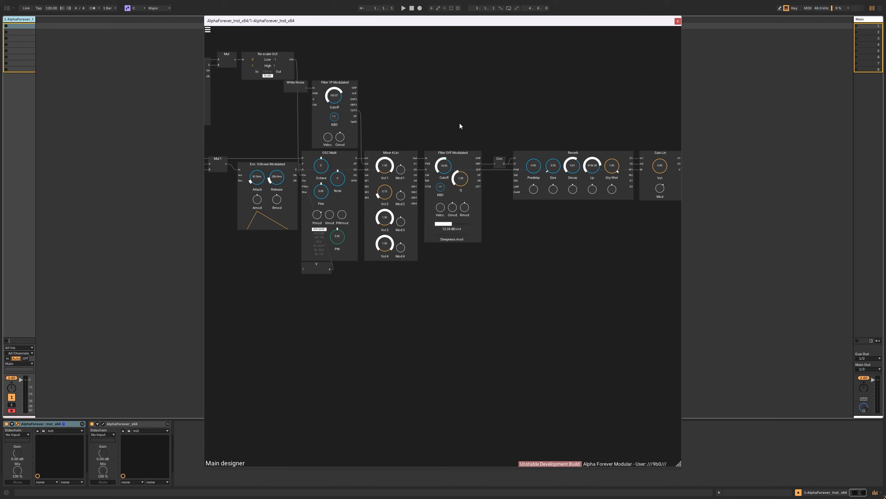
scroll(460, 123, down, 3)
drag(554, 125, 462, 187)
scroll(450, 186, down, 1)
scroll(462, 188, down, 1)
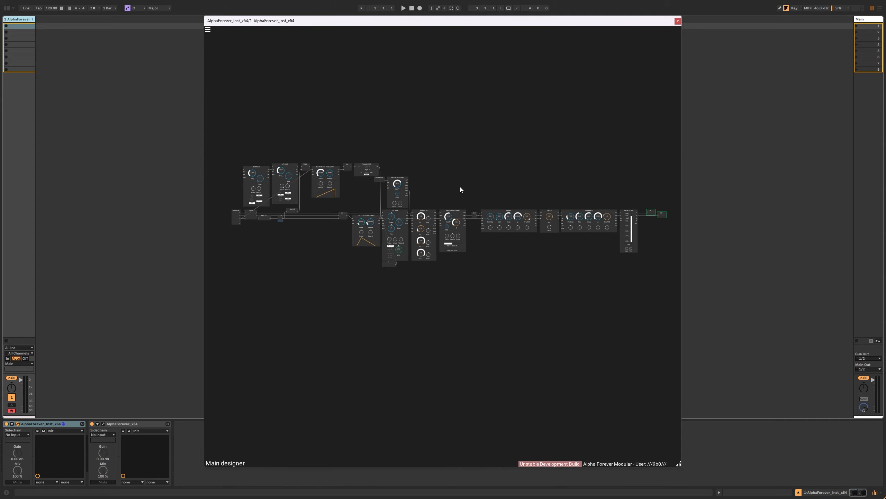
scroll(460, 190, up, 8)
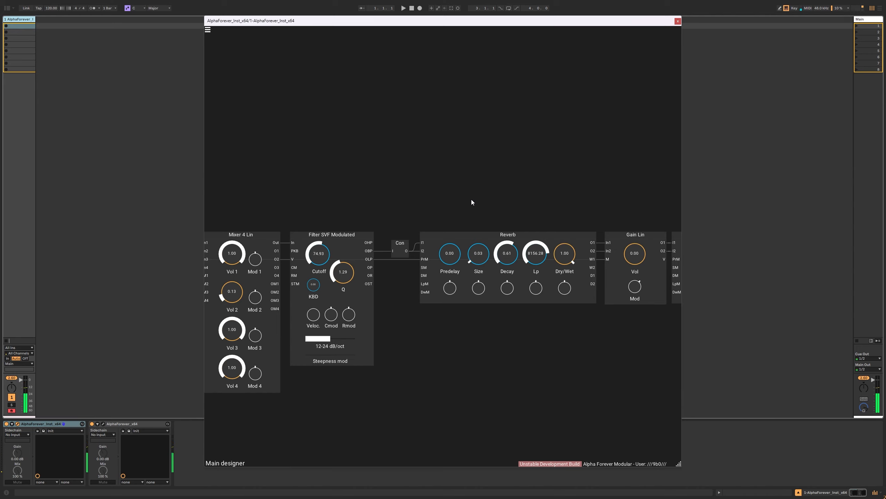
drag(533, 251, 537, 230)
drag(509, 252, 520, 213)
drag(506, 249, 532, 266)
scroll(539, 198, down, 6)
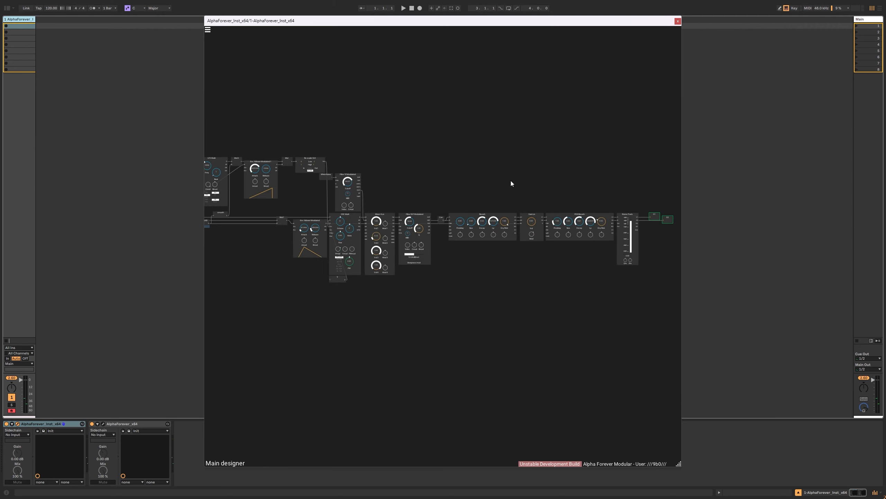
- Set the Size of the first Reverb to about 0.04
drag(513, 187, 521, 218)
scroll(521, 218, up, 1)
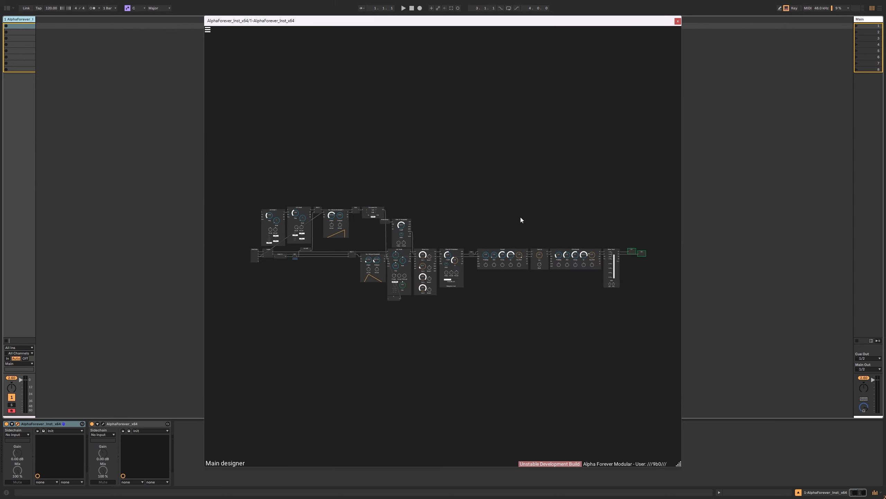
scroll(521, 217, down, 1)
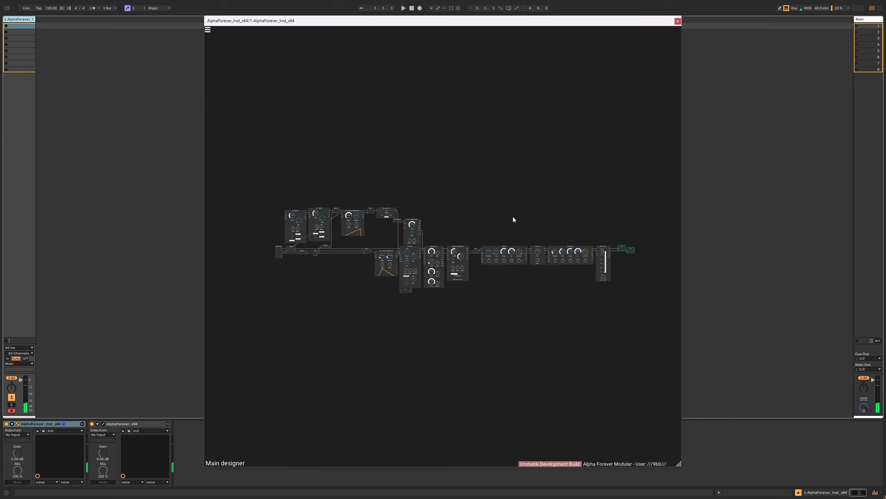
scroll(513, 216, up, 2)
drag(501, 278, 513, 281)
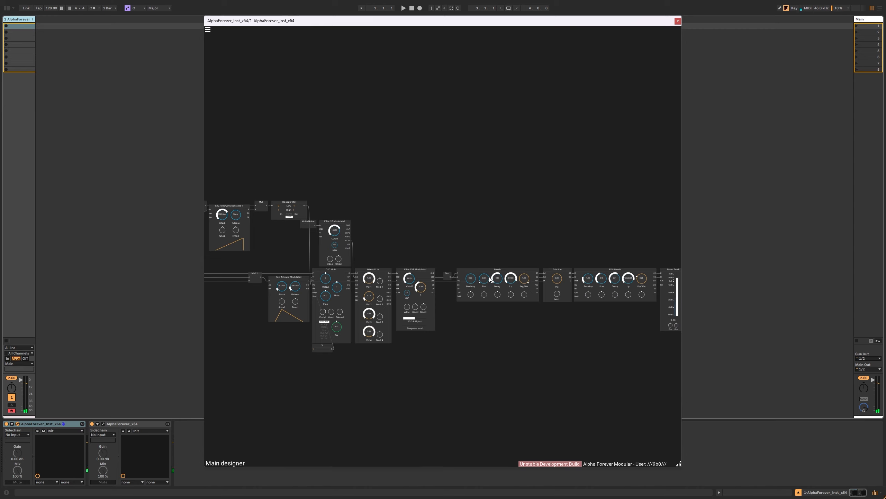
drag(487, 279, 489, 277)
scroll(380, 146, down, 5)
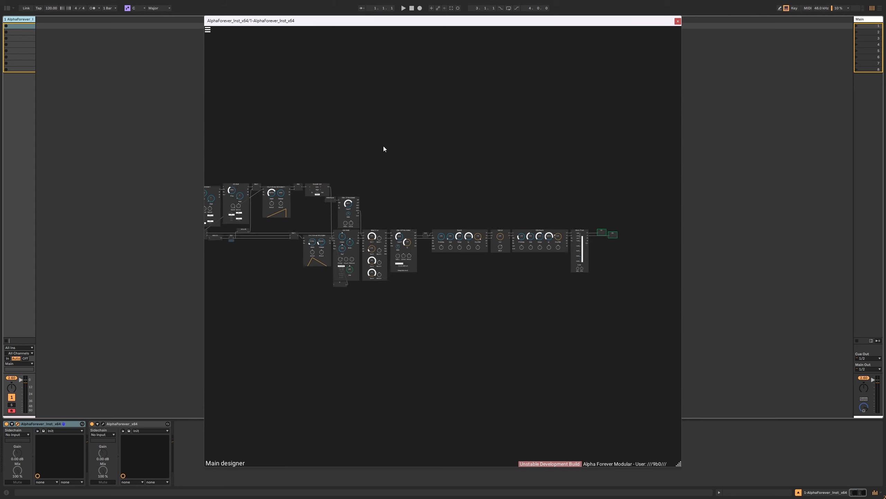
- Review the finished patch's signal chain from the oscillator and noise sections through the mixer, SVF filter and both reverbs to the stereo output
drag(384, 146, 459, 182)
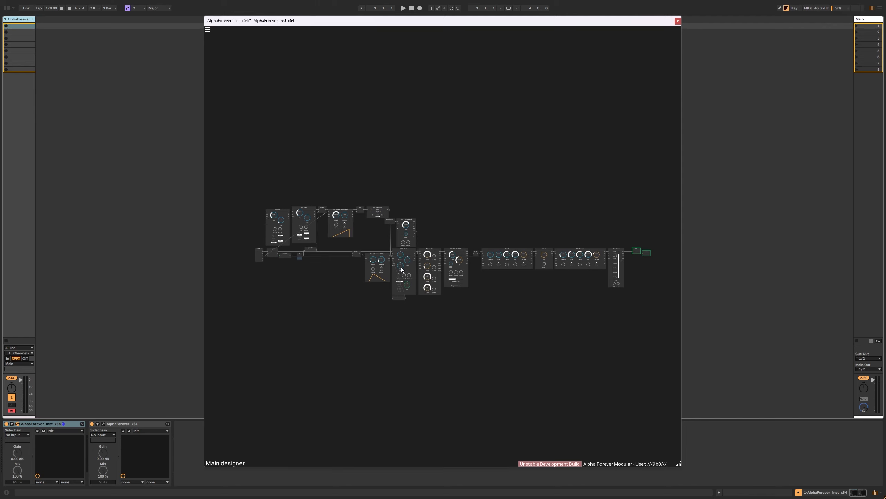
scroll(415, 328, up, 6)
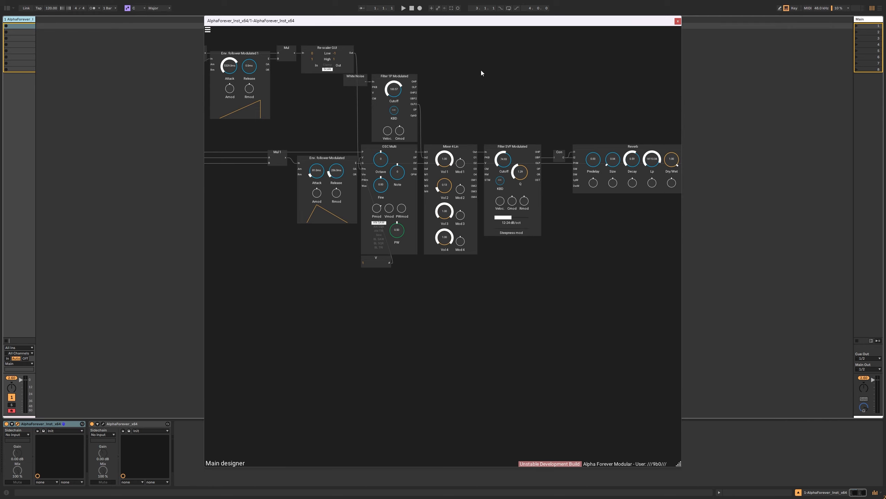
drag(481, 72, 497, 129)
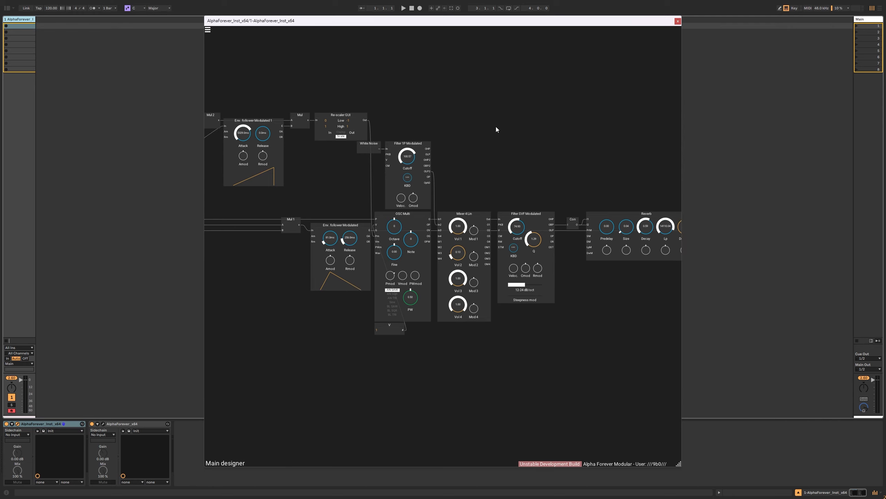
drag(548, 148, 362, 137)
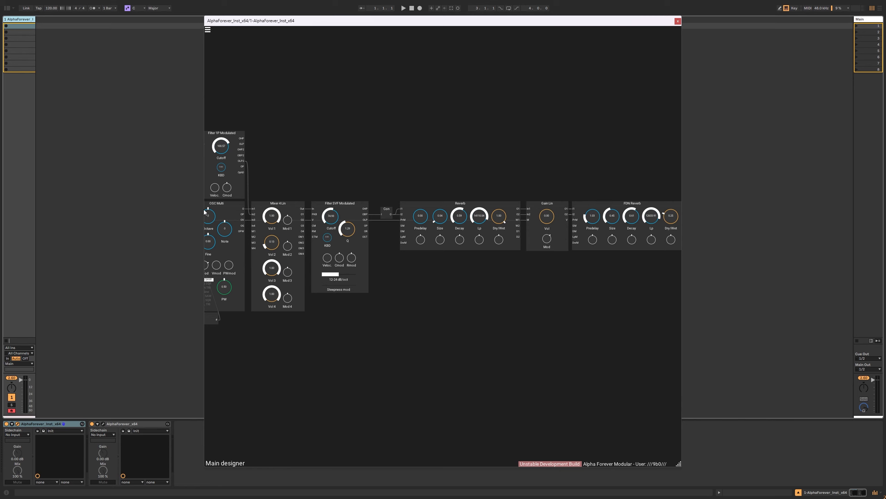
scroll(356, 146, down, 5)
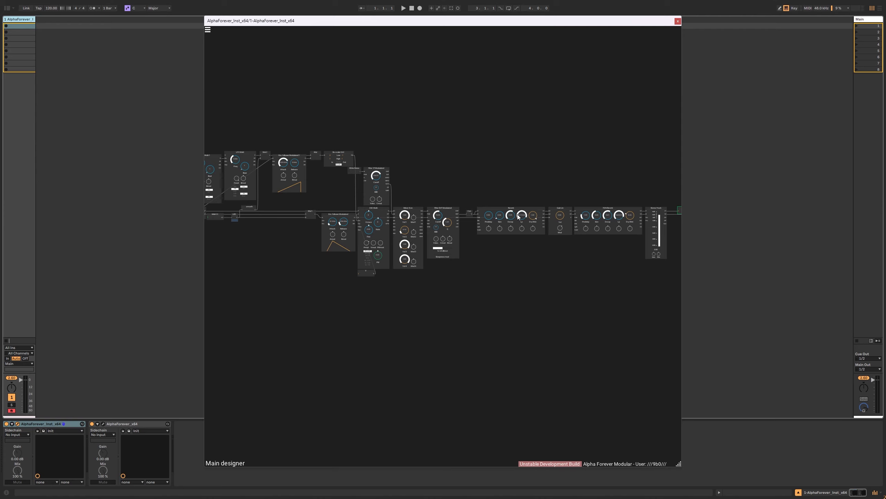
drag(602, 133, 562, 139)
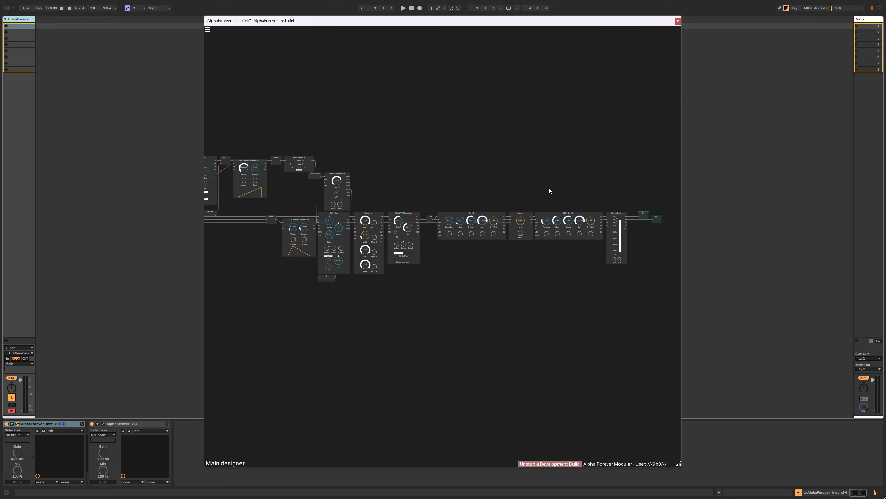
drag(445, 164, 527, 216)
scroll(523, 180, down, 2)
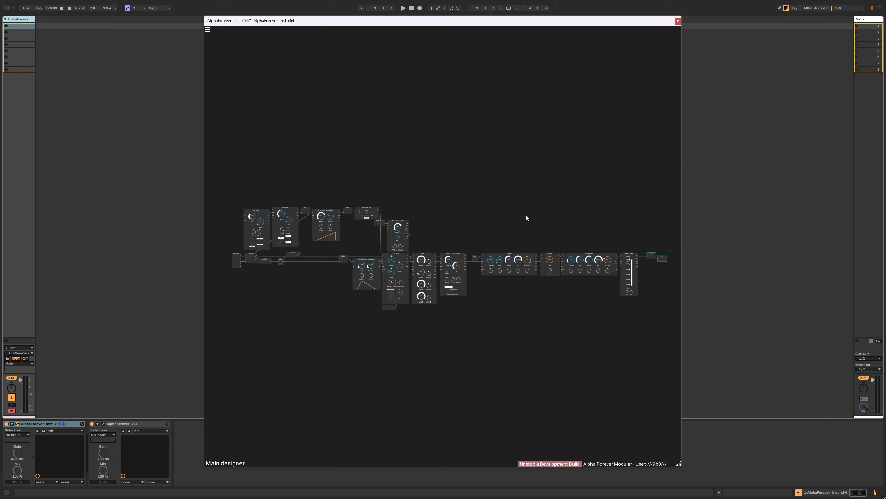
scroll(528, 230, up, 4)
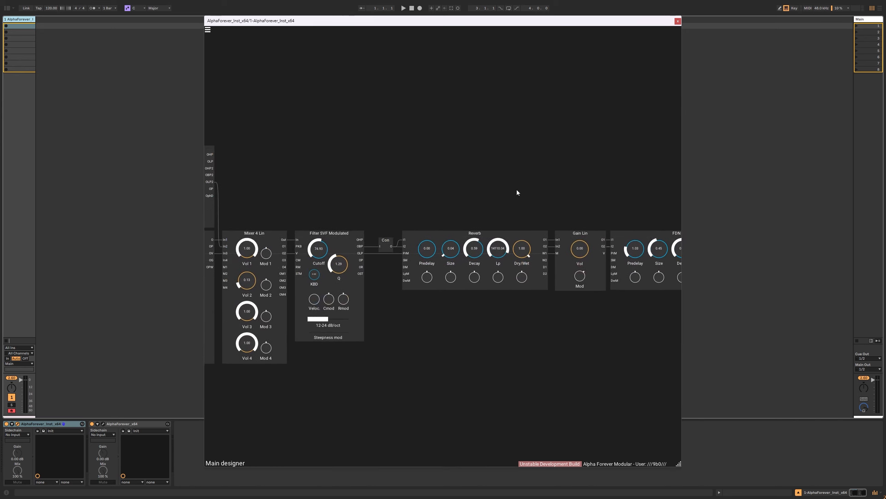
click(505, 201)
scroll(445, 200, down, 5)
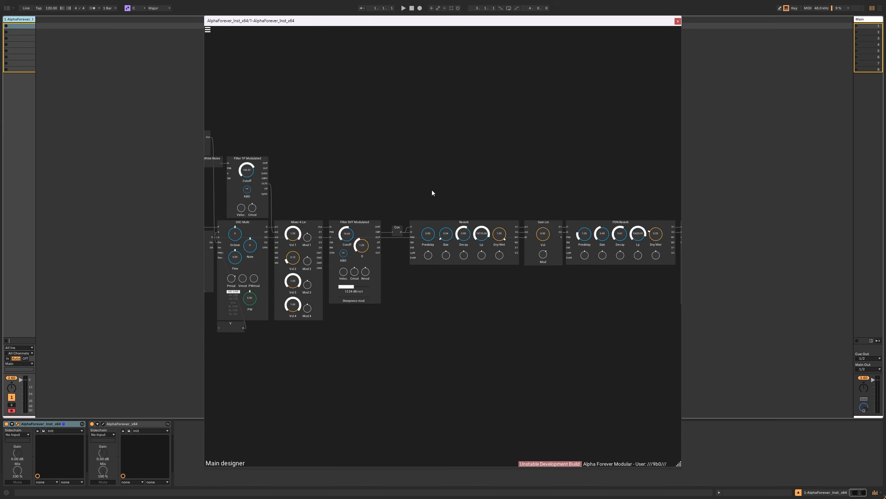
scroll(489, 180, down, 6)
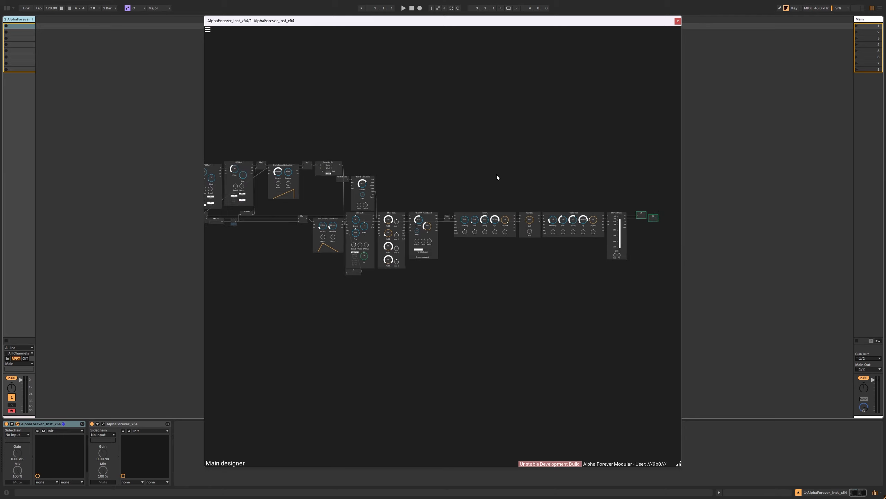
scroll(496, 206, up, 3)
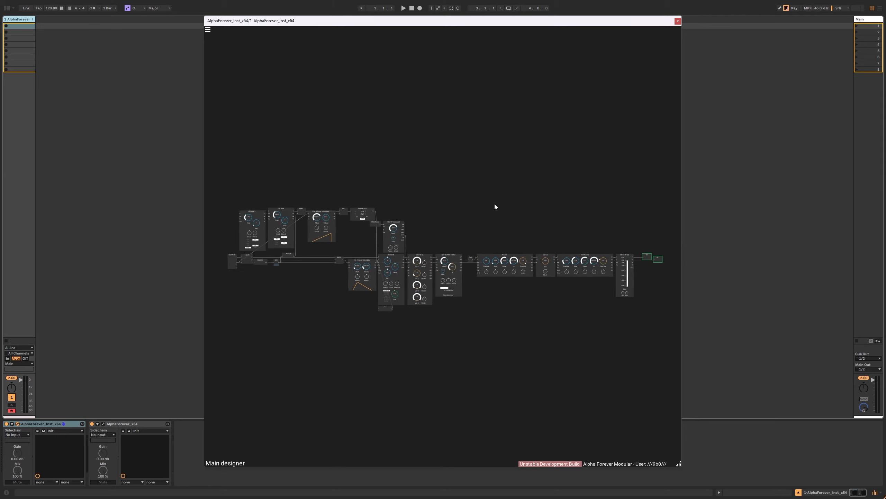